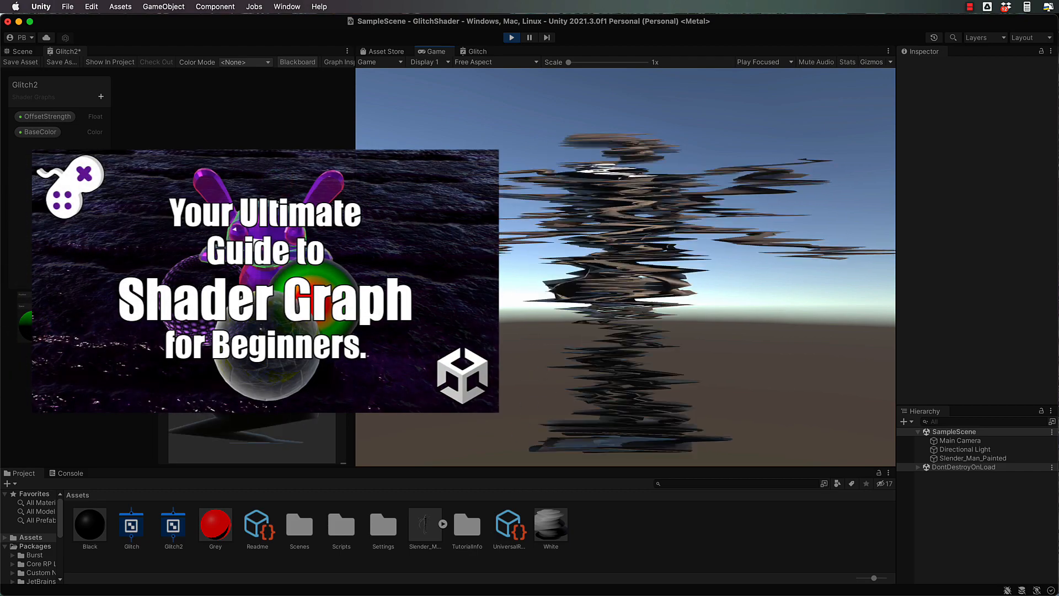
{"action": "left_click", "coordinate": [987, 6]}
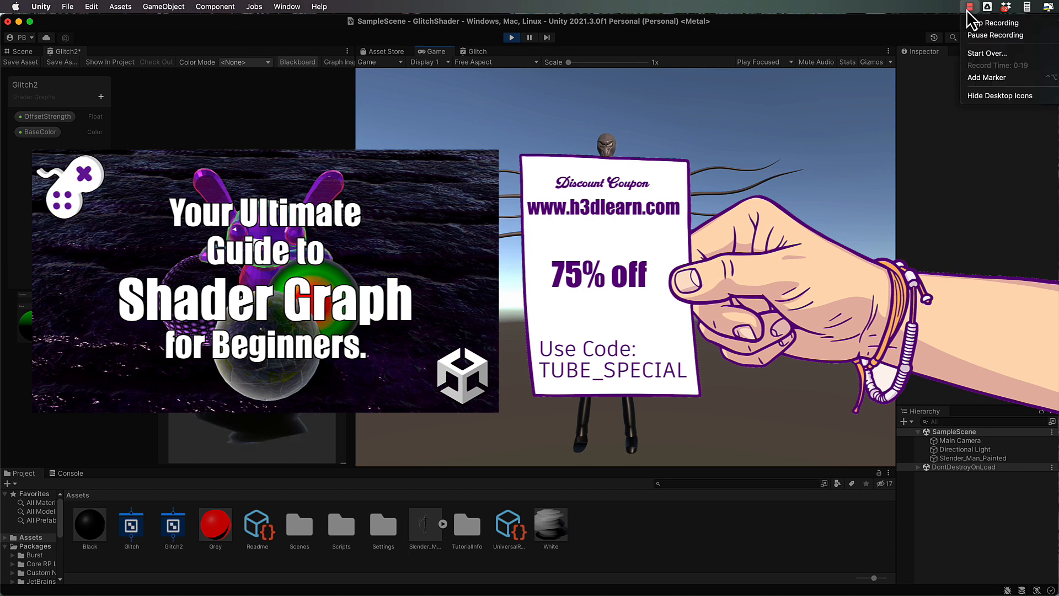
{"action": "left_click", "coordinate": [979, 24]}
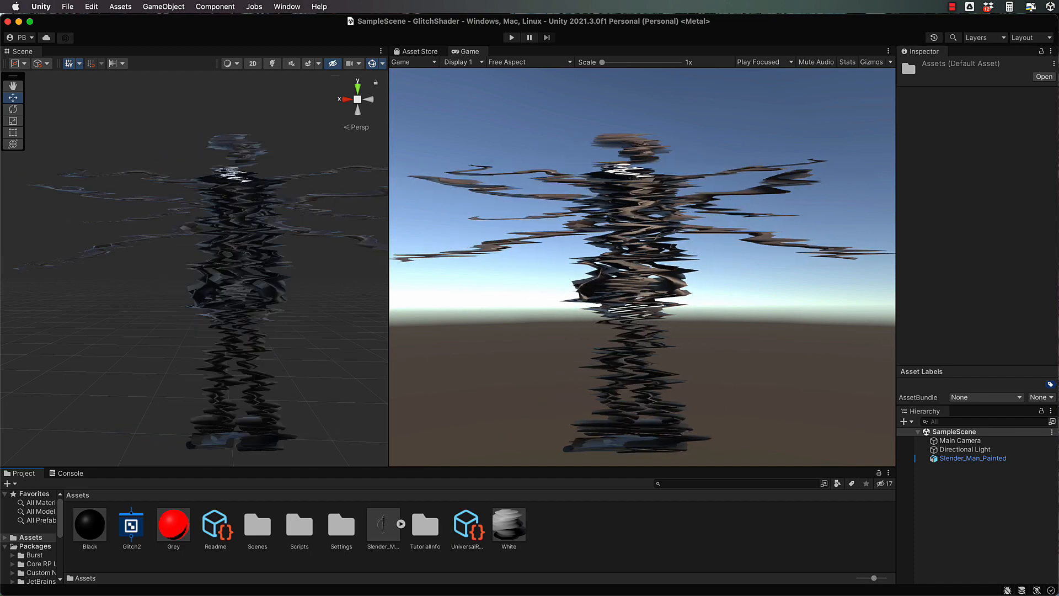
Step: Switch to Unity Hub, look at the 3D (URP) template for a new project, and close the window
{"action": "key", "text": "super+Tab"}
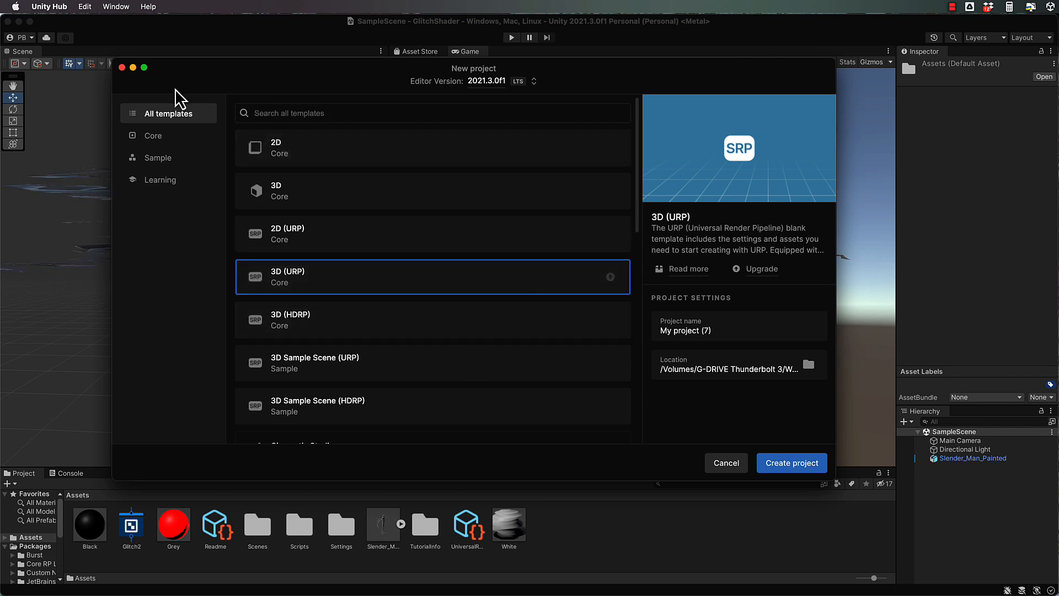
{"action": "left_click", "coordinate": [122, 67]}
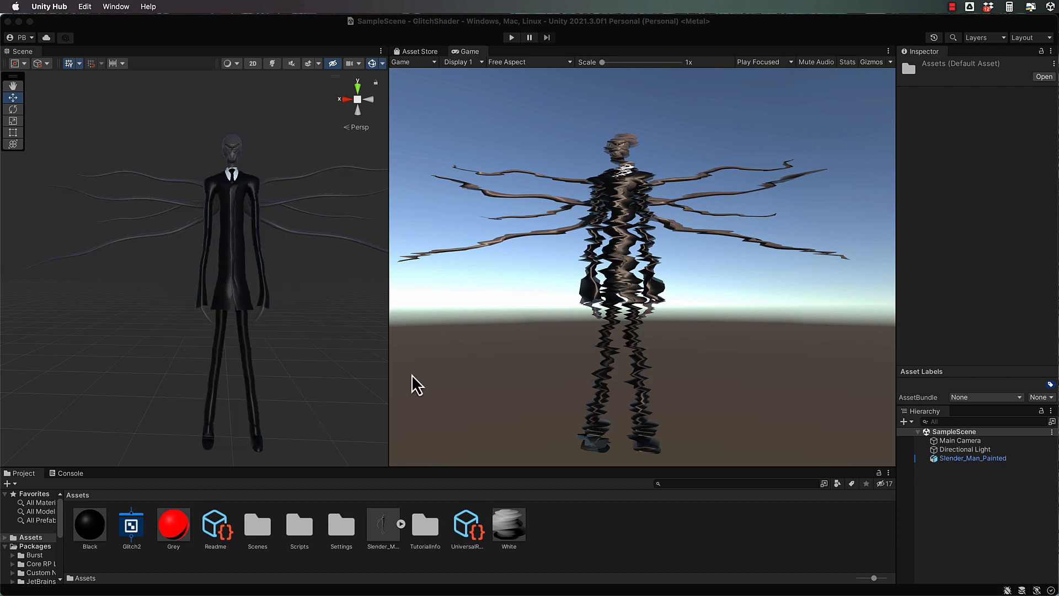
Step: Create a URP Lit Shader Graph in the Assets folder and name it Glitch
{"action": "right_click", "coordinate": [571, 524]}
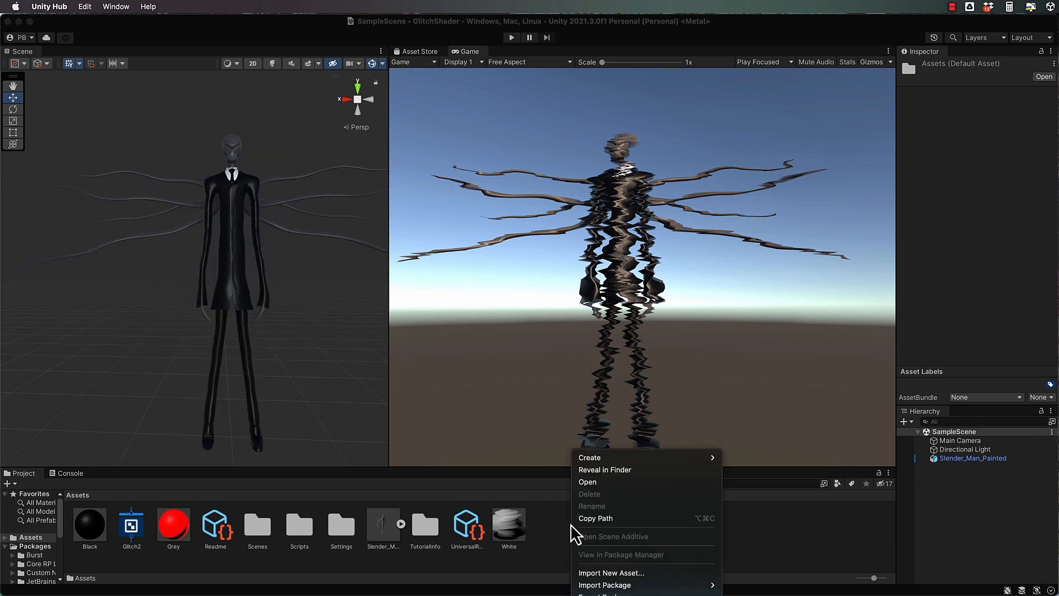
{"action": "mouse_move", "coordinate": [599, 461]}
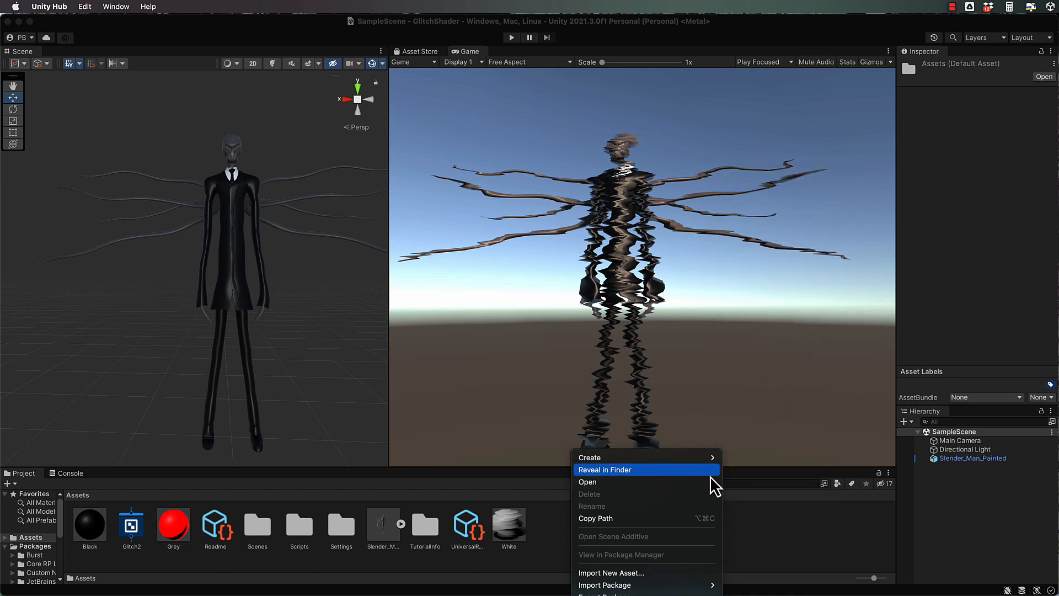
{"action": "mouse_move", "coordinate": [748, 237]}
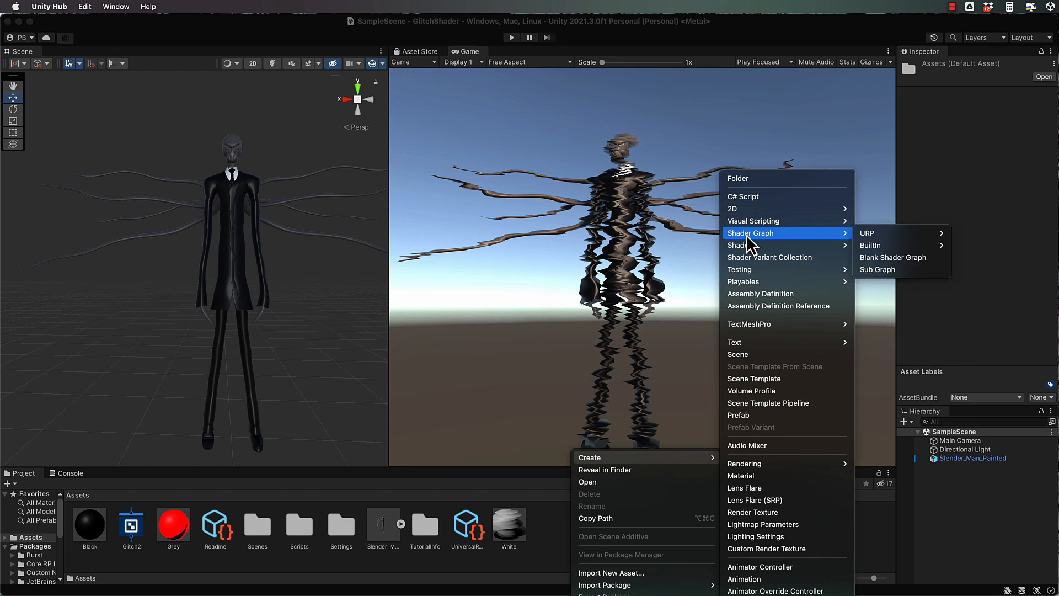
{"action": "mouse_move", "coordinate": [895, 243]}
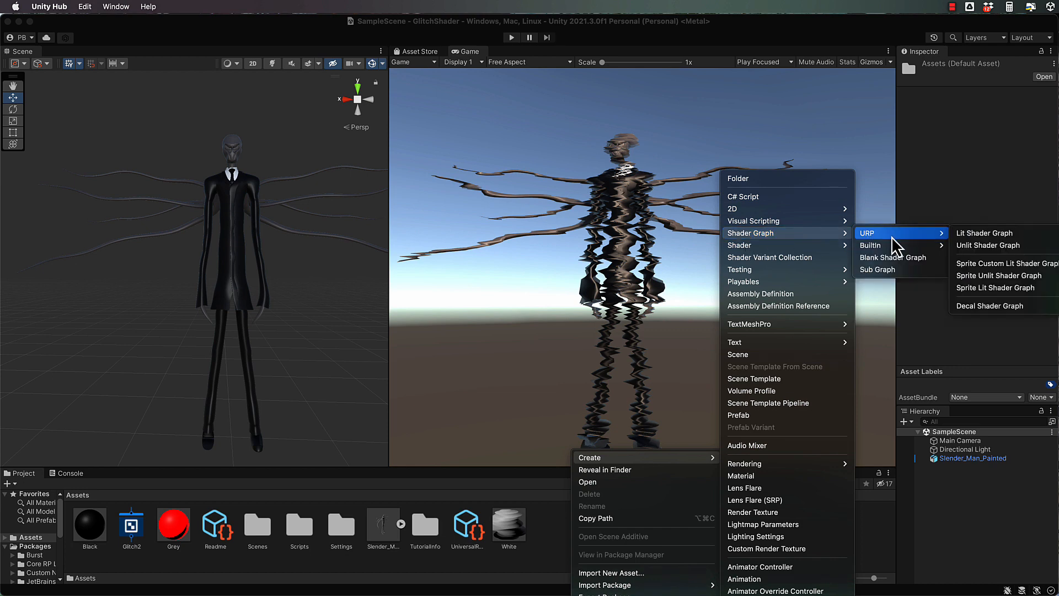
{"action": "left_click", "coordinate": [978, 233]}
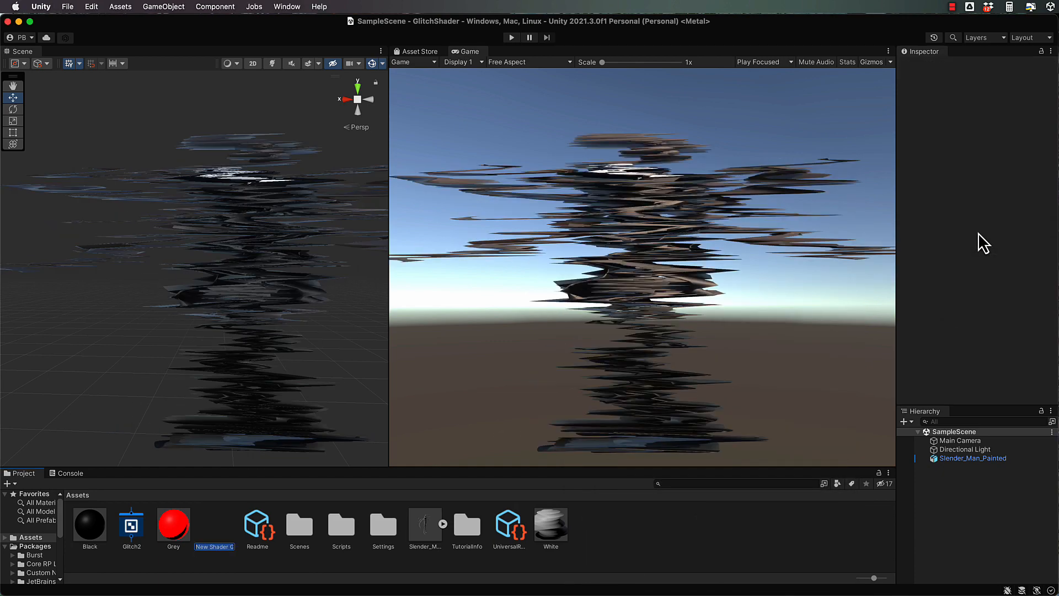
{"action": "type", "text": "Glitch"}
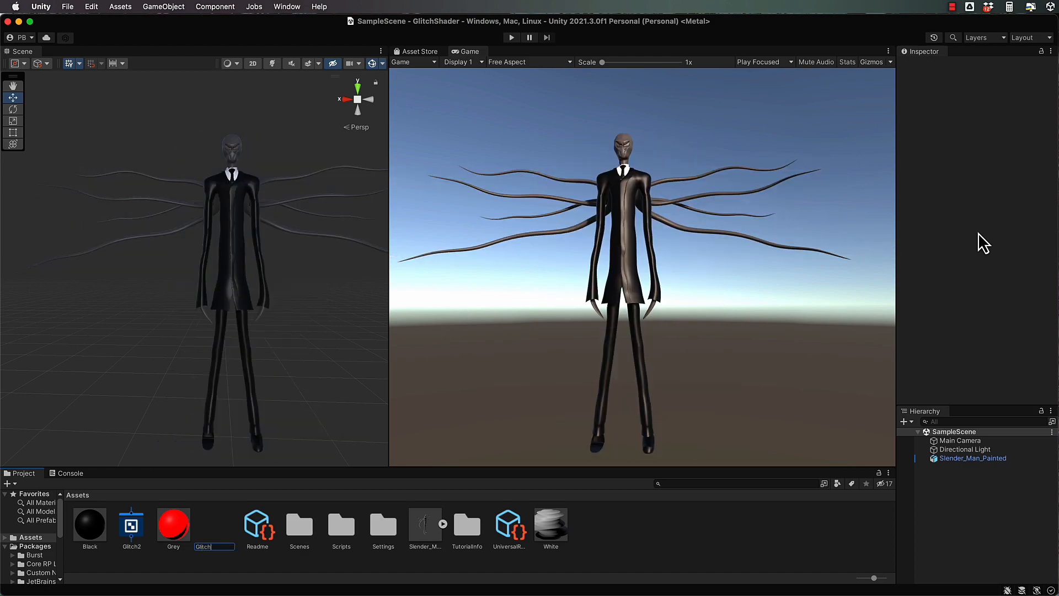
{"action": "key", "text": "Return"}
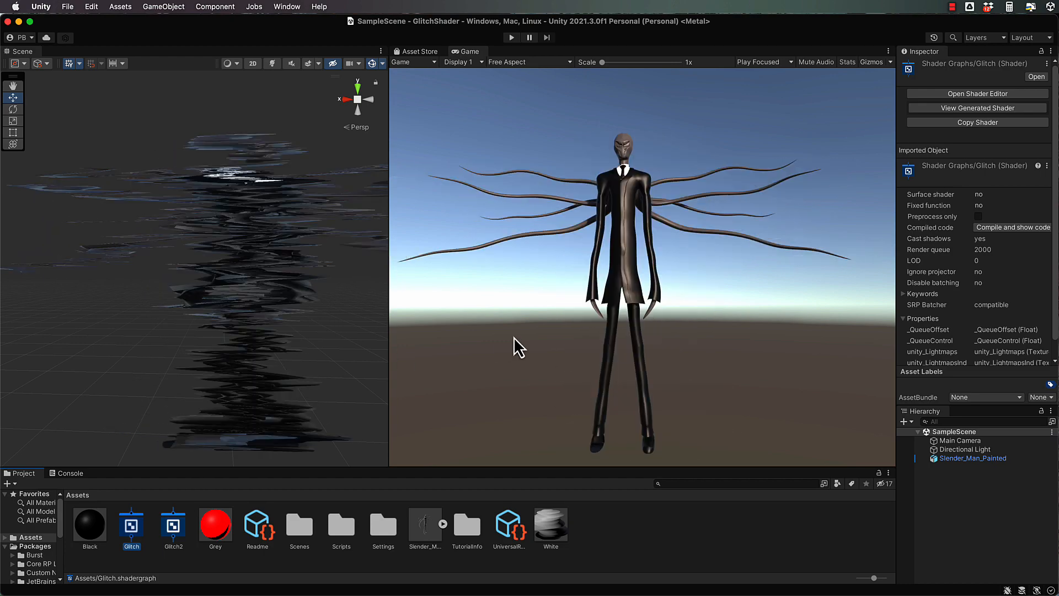
Step: Remove the Grey, Black and White materials from the Mesh Renderer of Slender_Man_Painted
{"action": "left_click", "coordinate": [954, 458]}
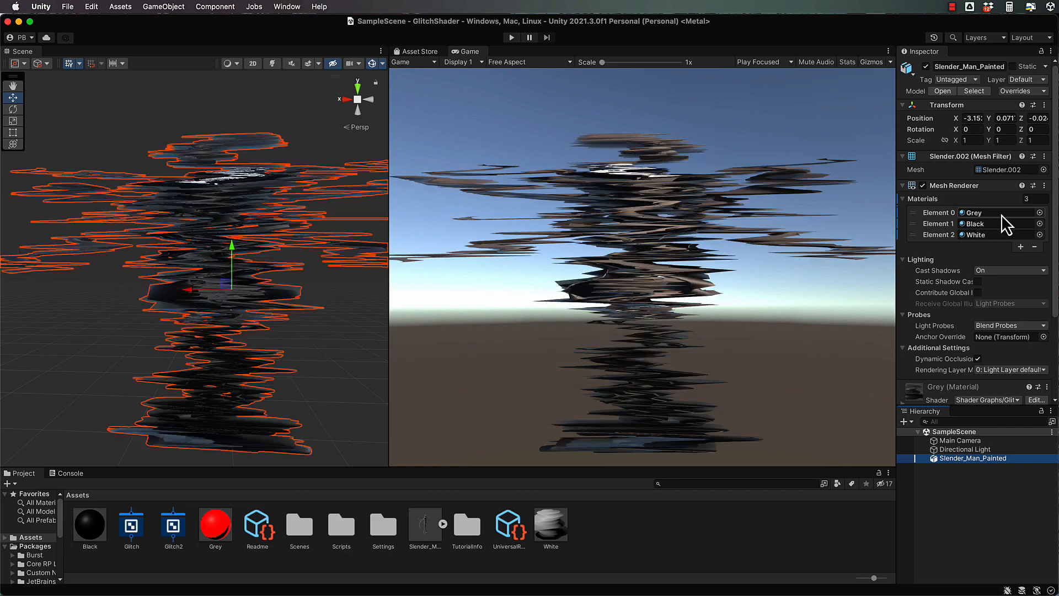
{"action": "left_click", "coordinate": [995, 223]}
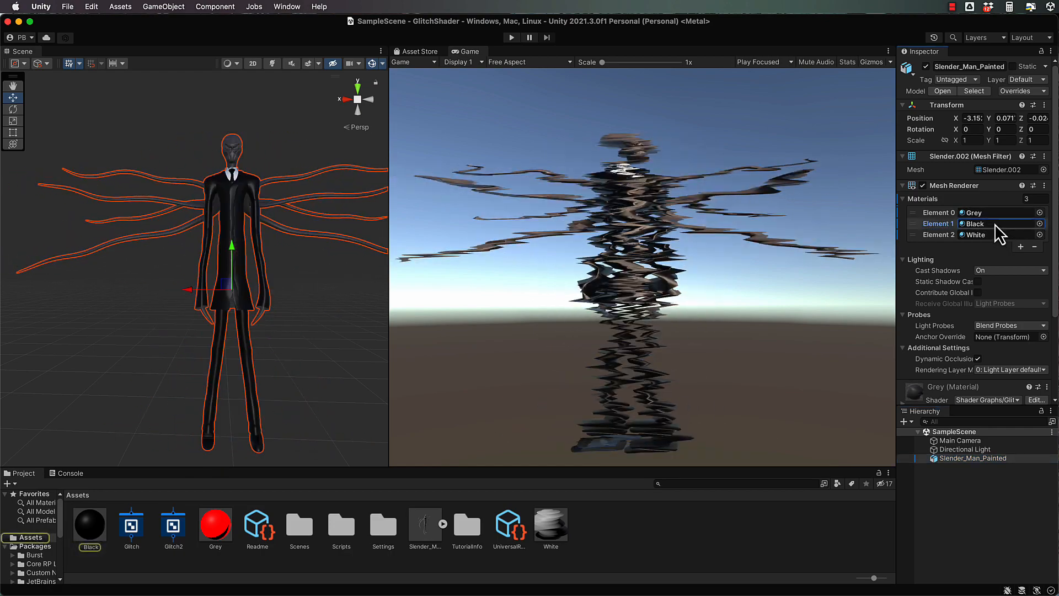
{"action": "key", "text": "BackSpace"}
{"action": "left_click", "coordinate": [996, 234]}
{"action": "key", "text": "BackSpace"}
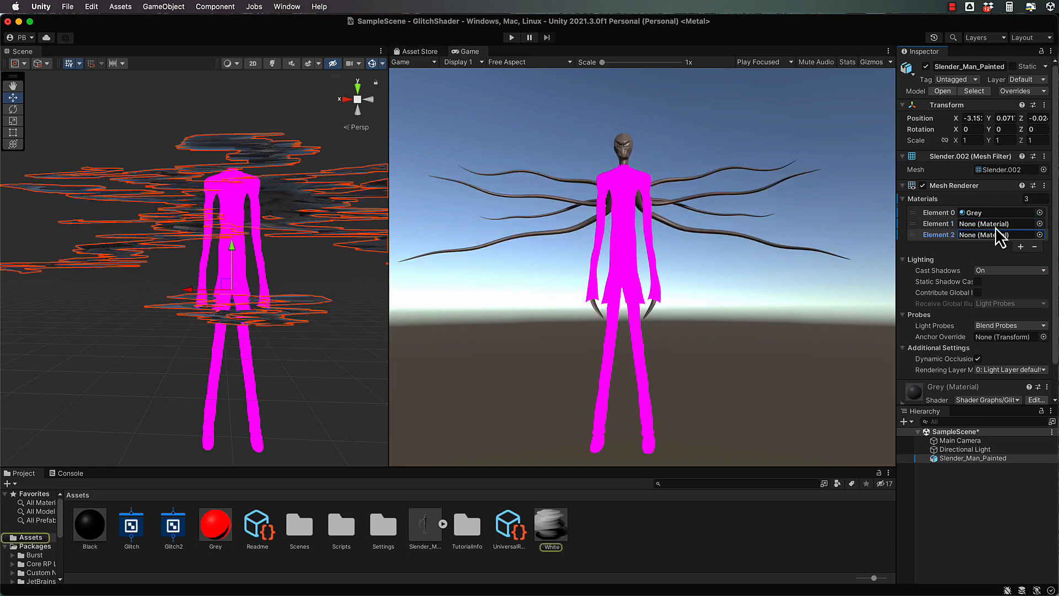
{"action": "left_click", "coordinate": [992, 213]}
{"action": "key", "text": "BackSpace"}
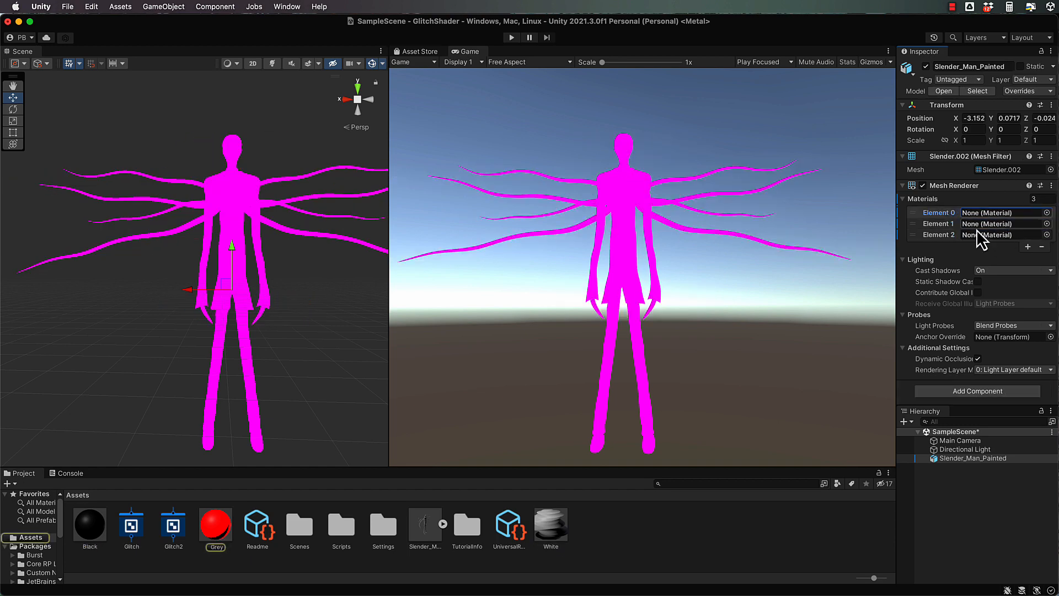
Step: Create a new material in the Assets folder and name it GlitchMat
{"action": "right_click", "coordinate": [607, 509]}
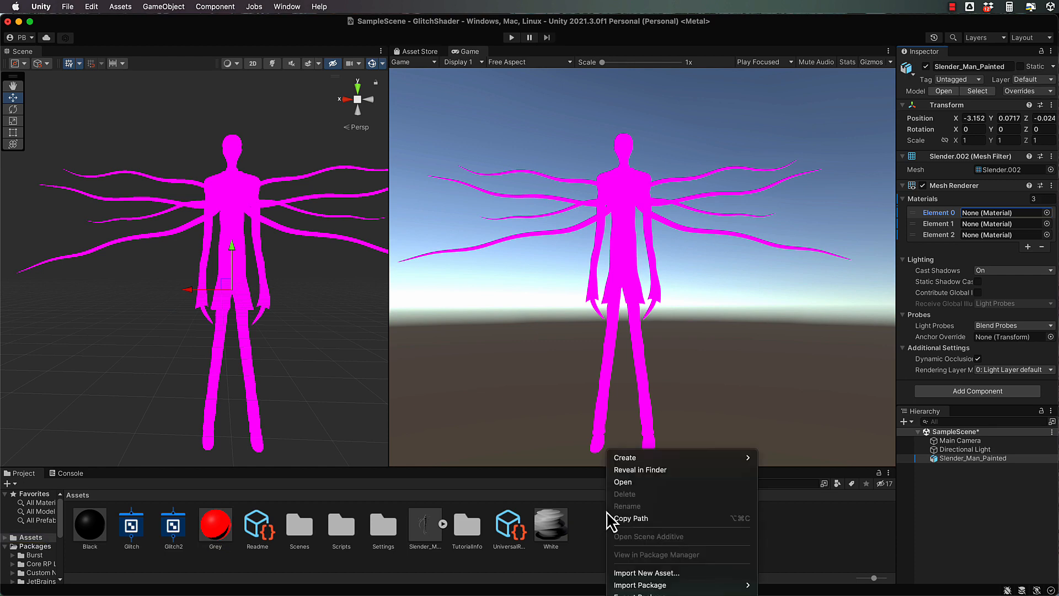
{"action": "mouse_move", "coordinate": [636, 457]}
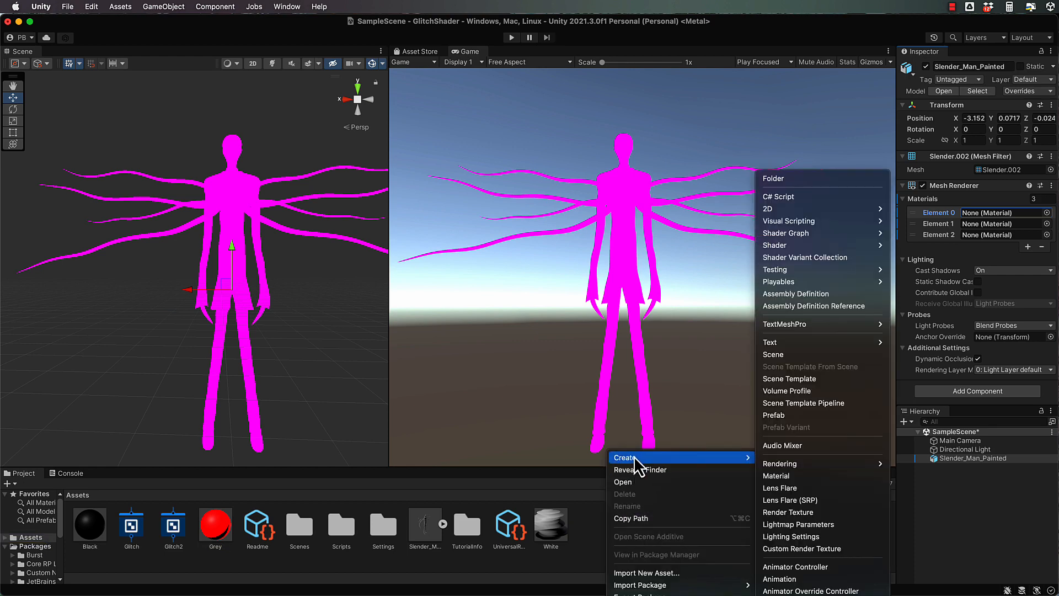
{"action": "left_click", "coordinate": [780, 477]}
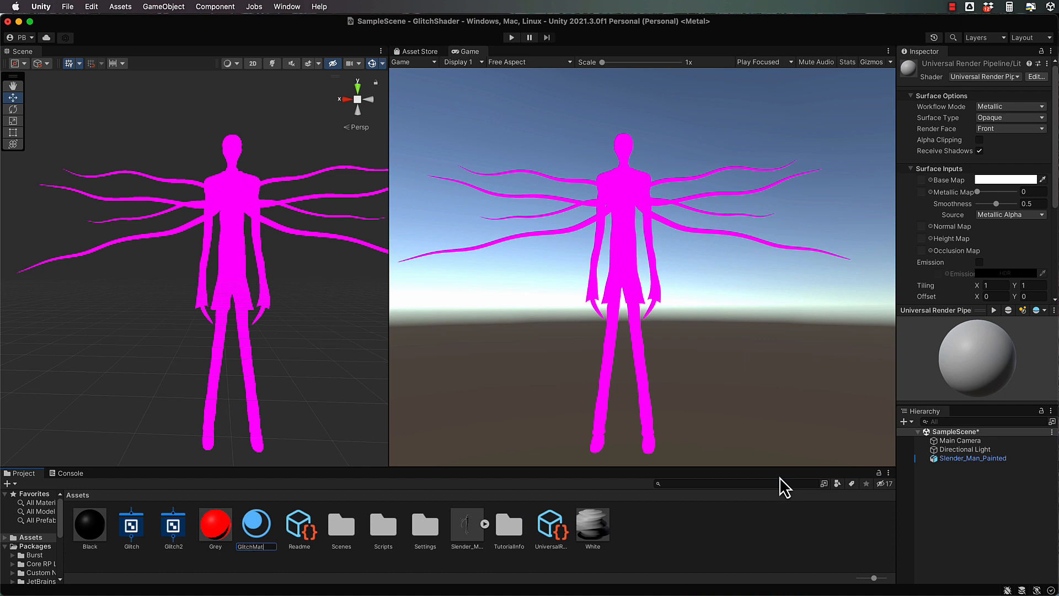
{"action": "type", "text": "GlitchMat"}
{"action": "key", "text": "Return"}
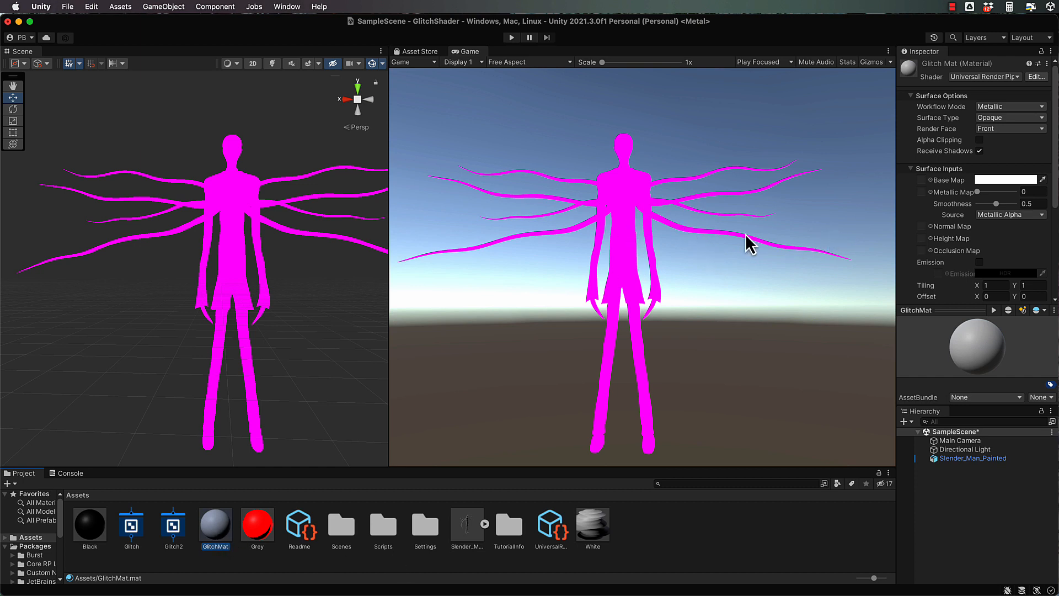
Step: Assign GlitchMat to all three material elements of the Slender_Man_Painted model
{"action": "left_click", "coordinate": [965, 459]}
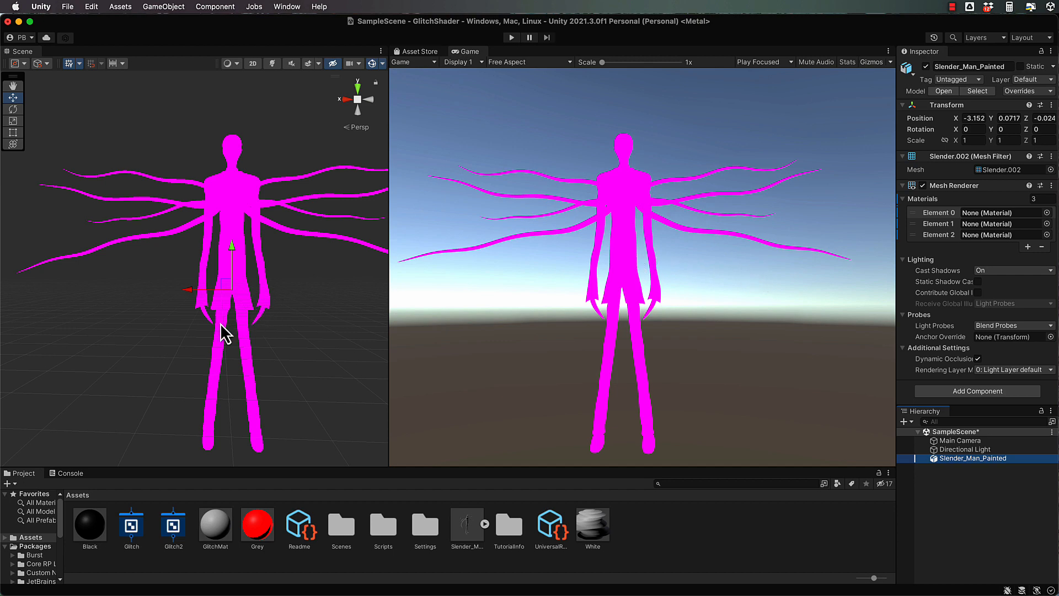
{"action": "left_click_drag", "start_coordinate": [212, 541], "coordinate": [515, 222]}
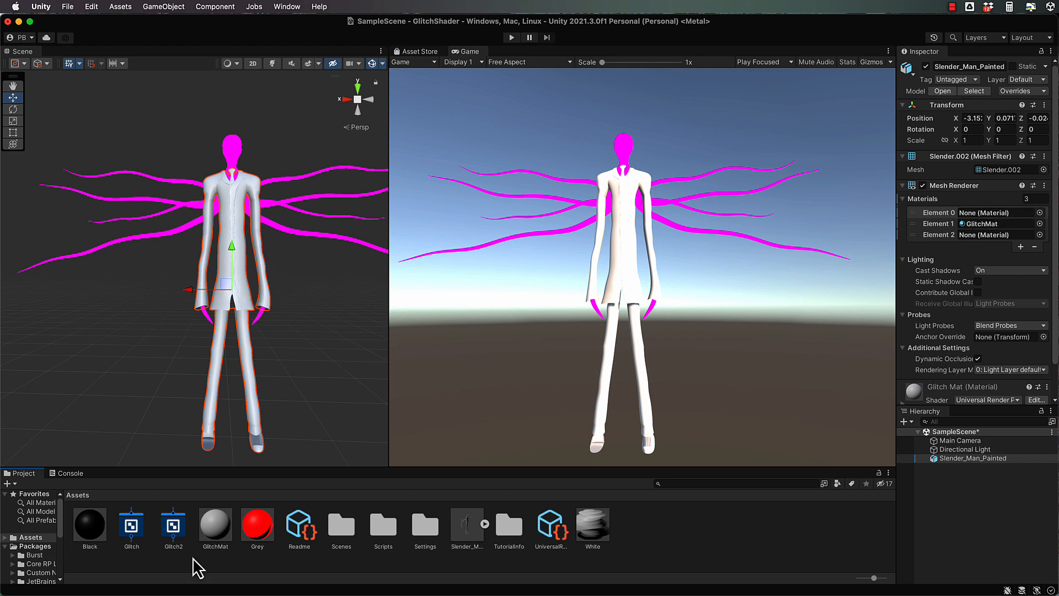
{"action": "left_click_drag", "start_coordinate": [217, 532], "coordinate": [191, 222]}
{"action": "left_click_drag", "start_coordinate": [220, 533], "coordinate": [236, 174]}
{"action": "left_click_drag", "start_coordinate": [236, 174], "coordinate": [239, 181]}
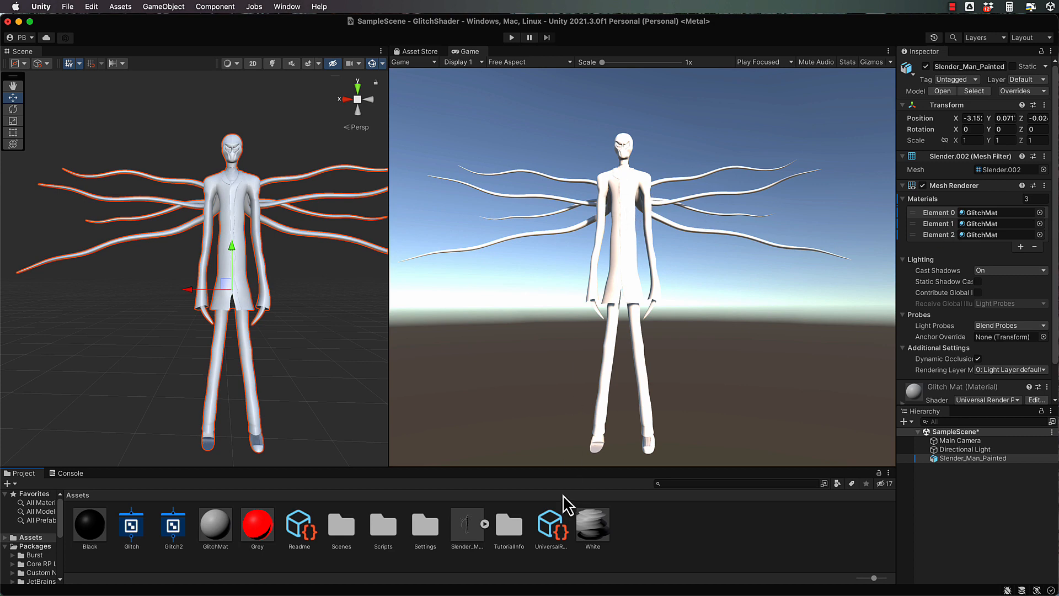
Step: Set the shader of the GlitchMat material to Shader Graphs/Glitch
{"action": "left_click", "coordinate": [220, 533]}
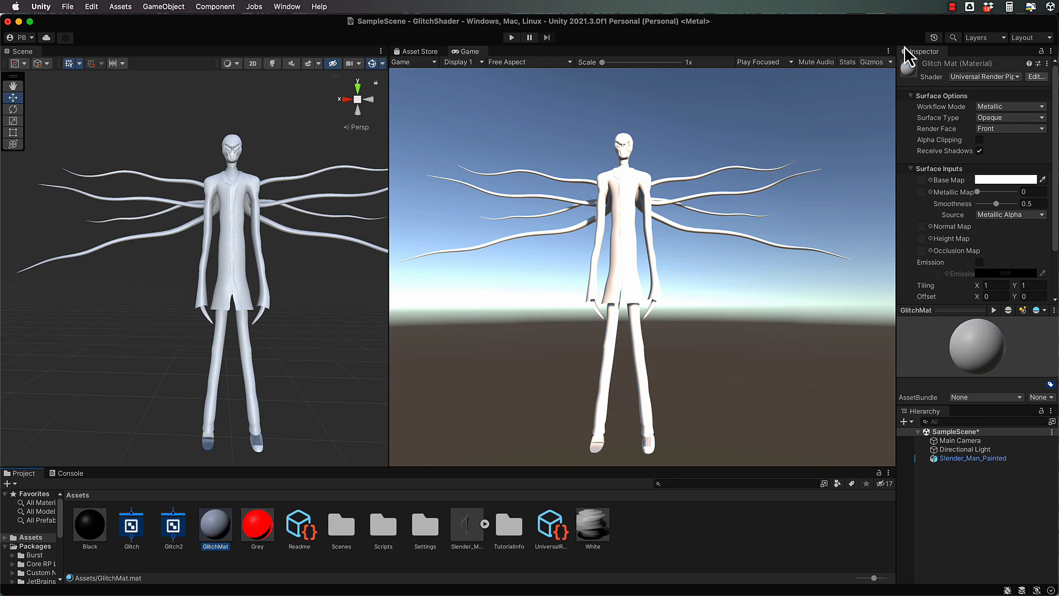
{"action": "left_click", "coordinate": [1017, 77]}
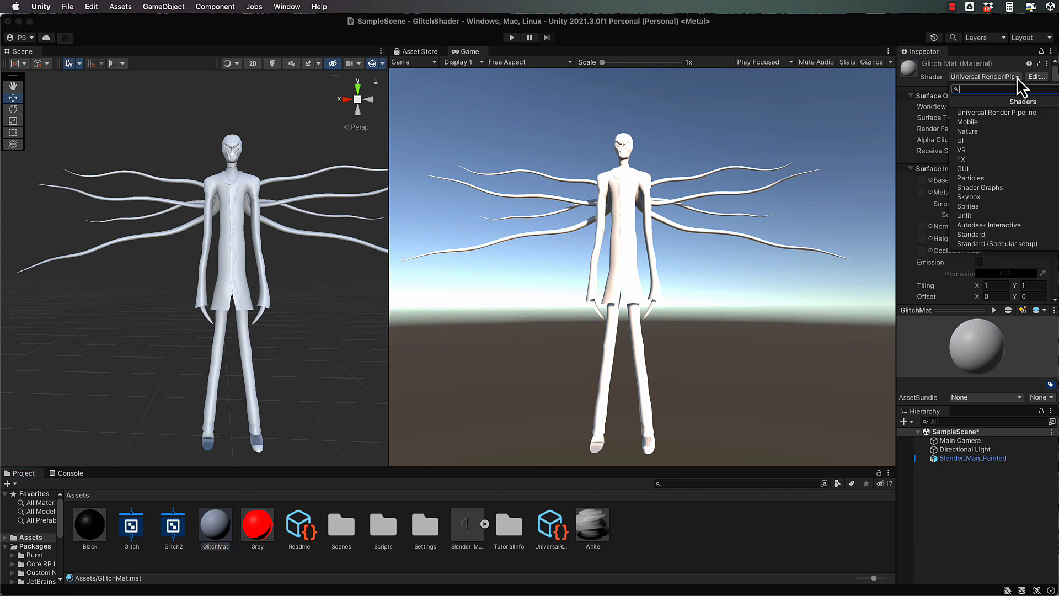
{"action": "left_click", "coordinate": [976, 188]}
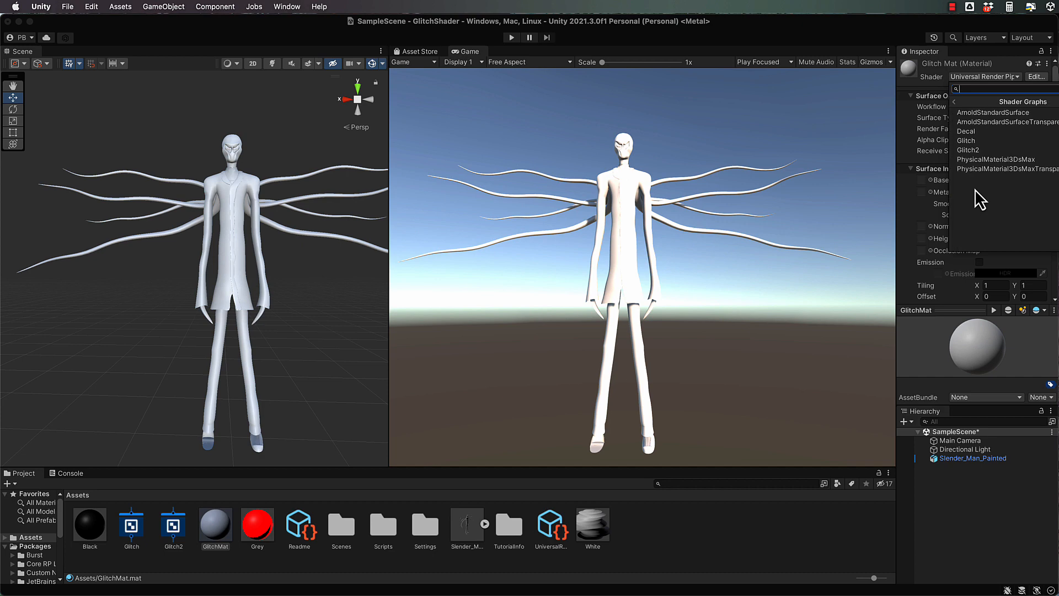
{"action": "left_click", "coordinate": [970, 141]}
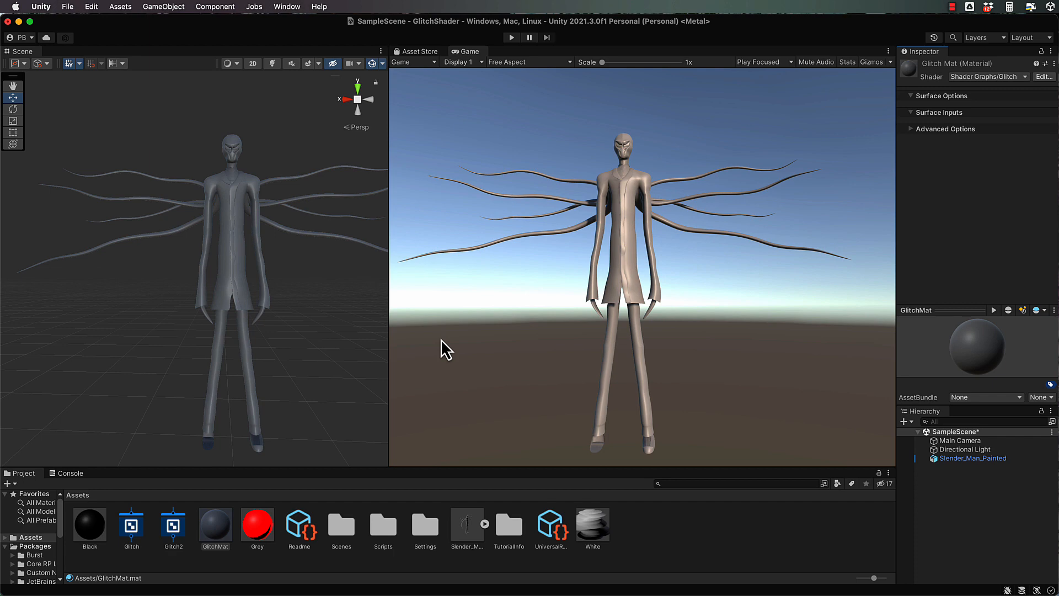
Step: Open the Glitch shader graph for editing, maximize its editor, and frame the Vertex and Fragment blocks
{"action": "left_click", "coordinate": [133, 528]}
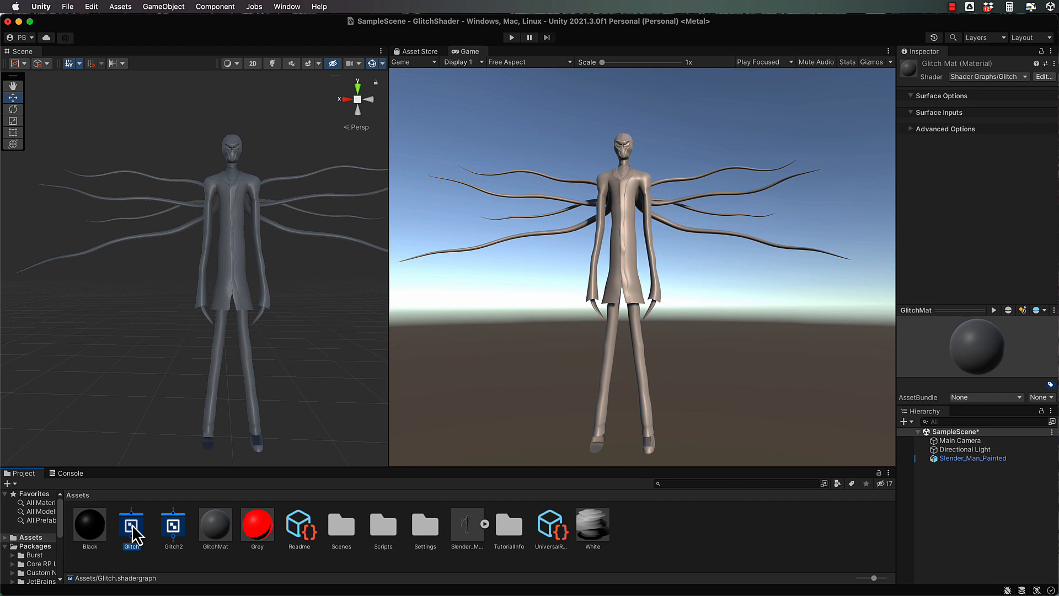
{"action": "double_click", "coordinate": [132, 530]}
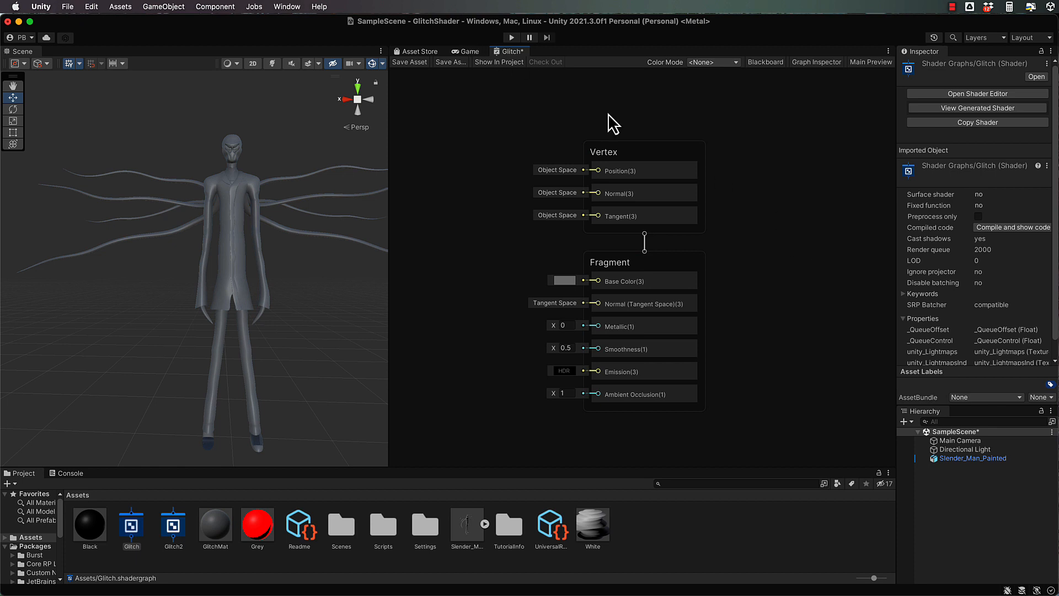
{"action": "double_click", "coordinate": [509, 52]}
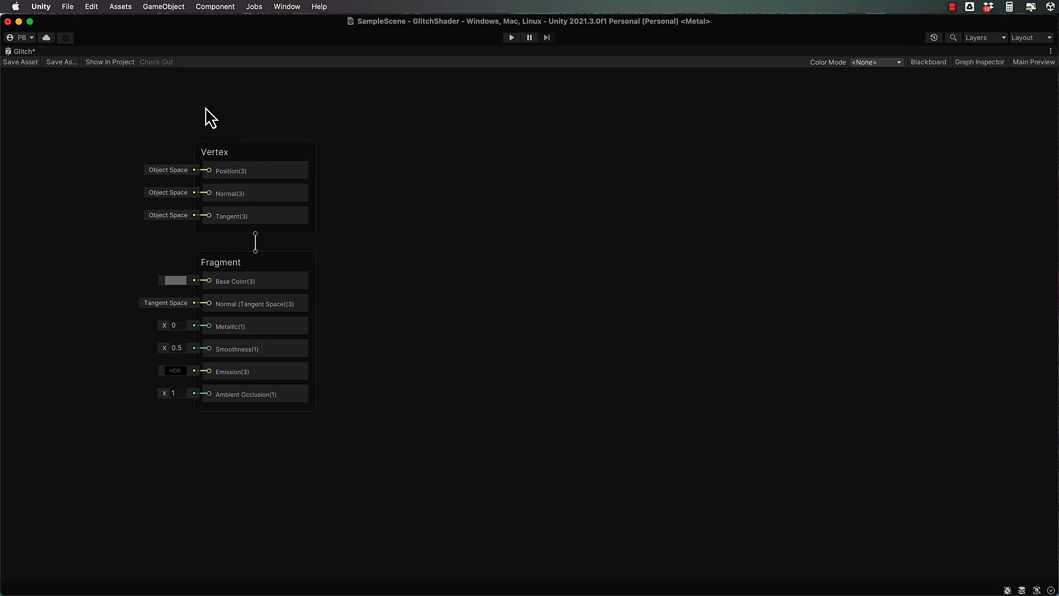
{"action": "key", "text": "a"}
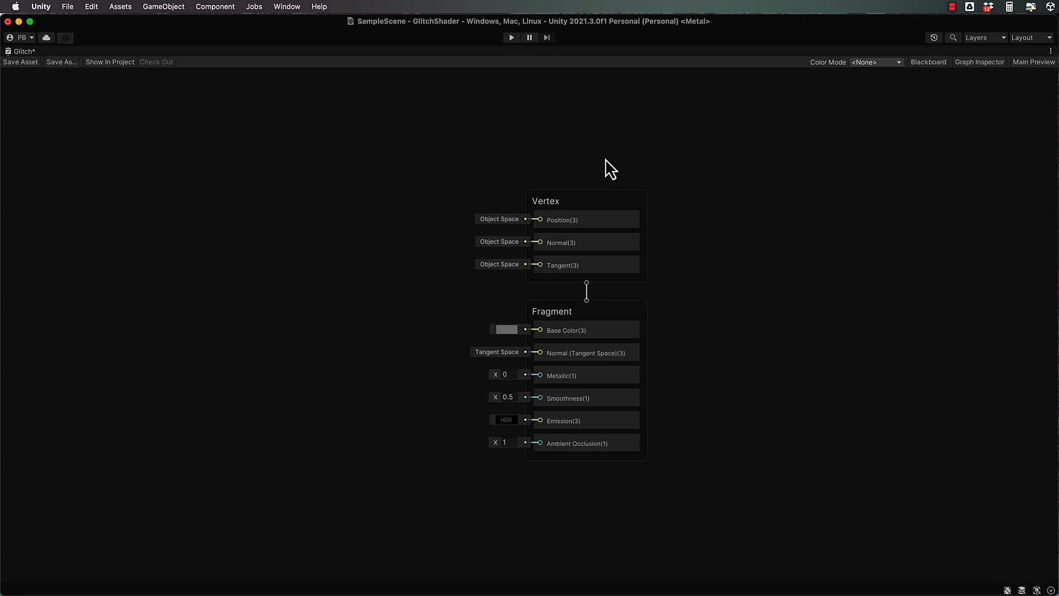
{"action": "scroll", "coordinate": [601, 157], "scroll_direction": "down", "scroll_amount": 15}
{"action": "scroll", "coordinate": [602, 157], "scroll_direction": "up", "scroll_amount": 15}
{"action": "double_click", "coordinate": [24, 51]}
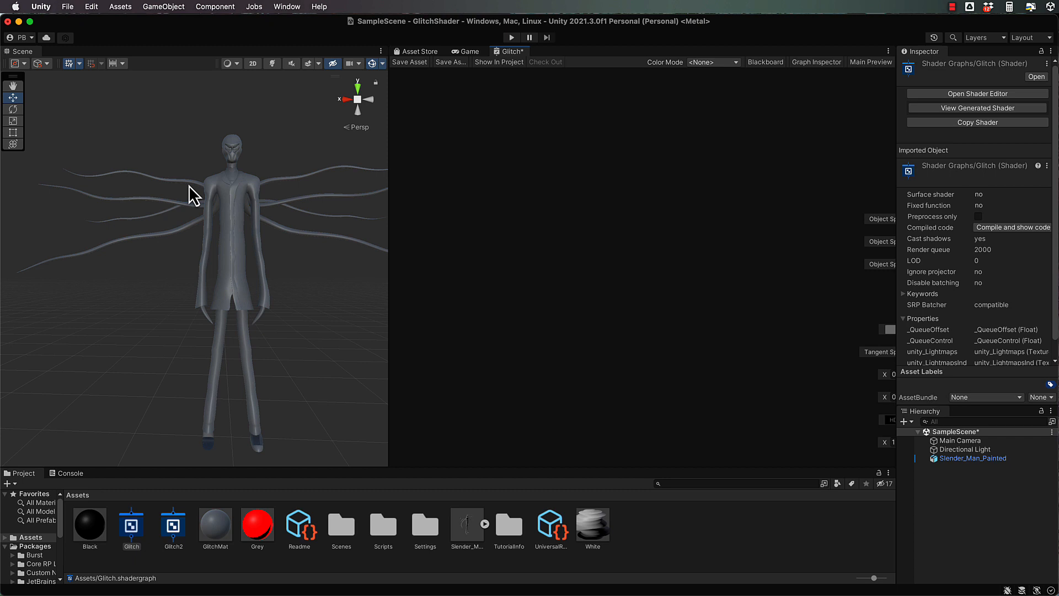
{"action": "double_click", "coordinate": [511, 51]}
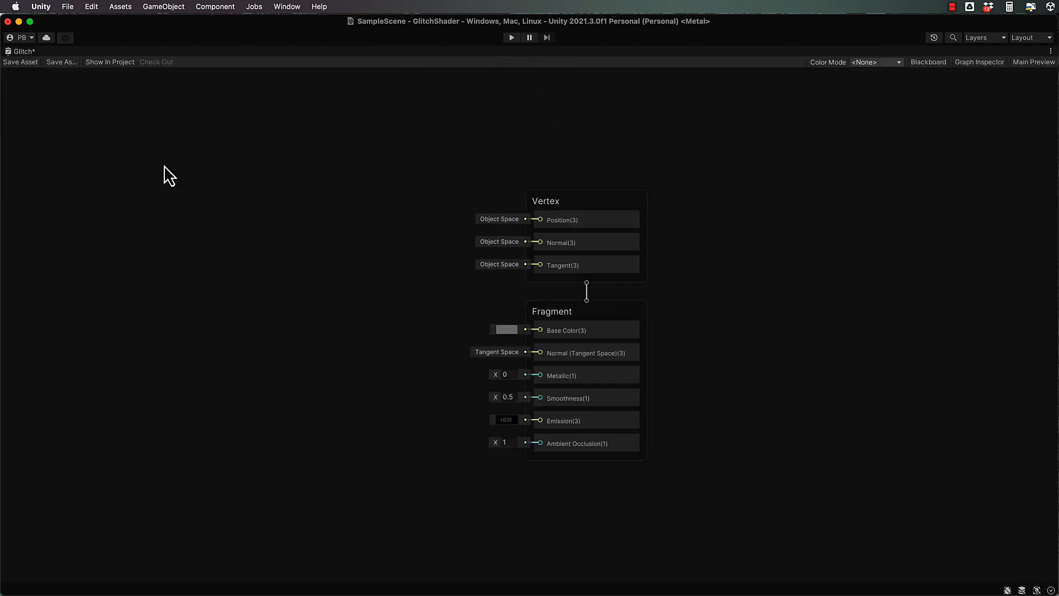
Step: Add a Position node to the Glitch graph and place it well clear of the Vertex block's input side
{"action": "right_click", "coordinate": [176, 155]}
{"action": "left_click", "coordinate": [194, 166]}
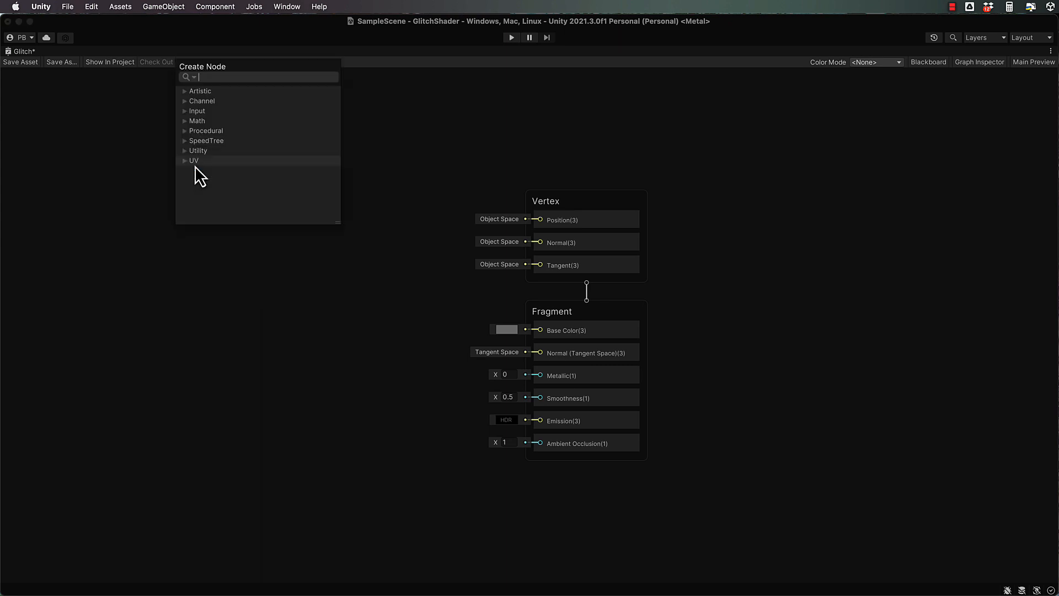
{"action": "type", "text": "po"}
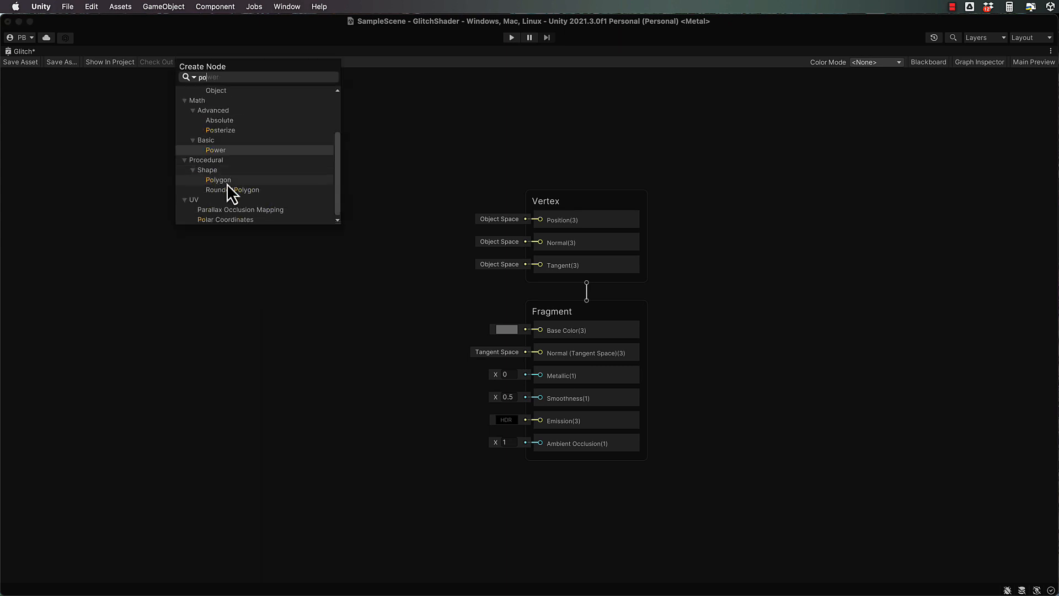
{"action": "type", "text": "s"}
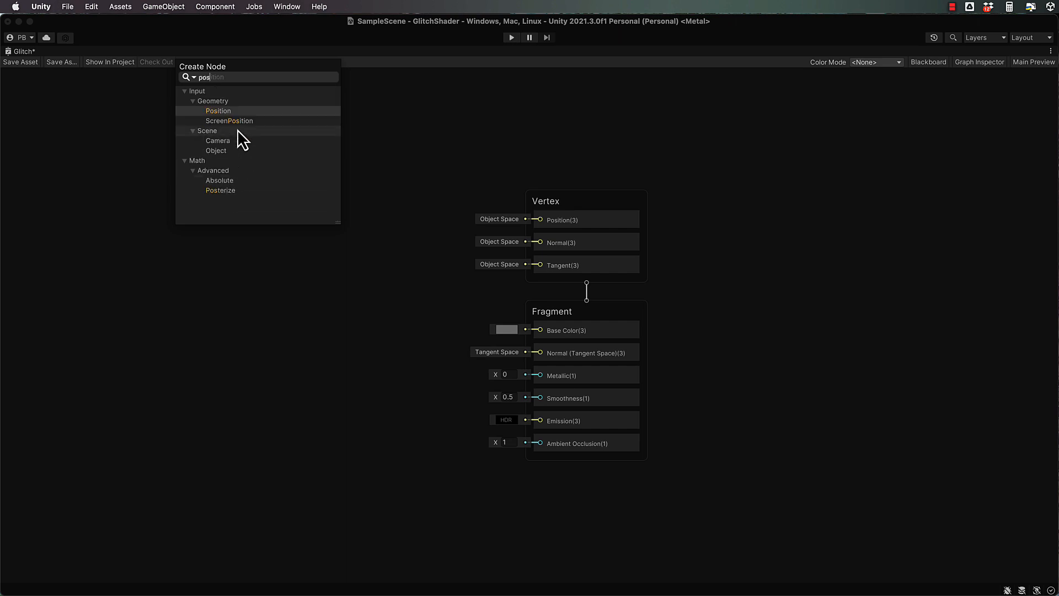
{"action": "left_click", "coordinate": [229, 111]}
{"action": "left_click_drag", "start_coordinate": [241, 177], "coordinate": [224, 146]}
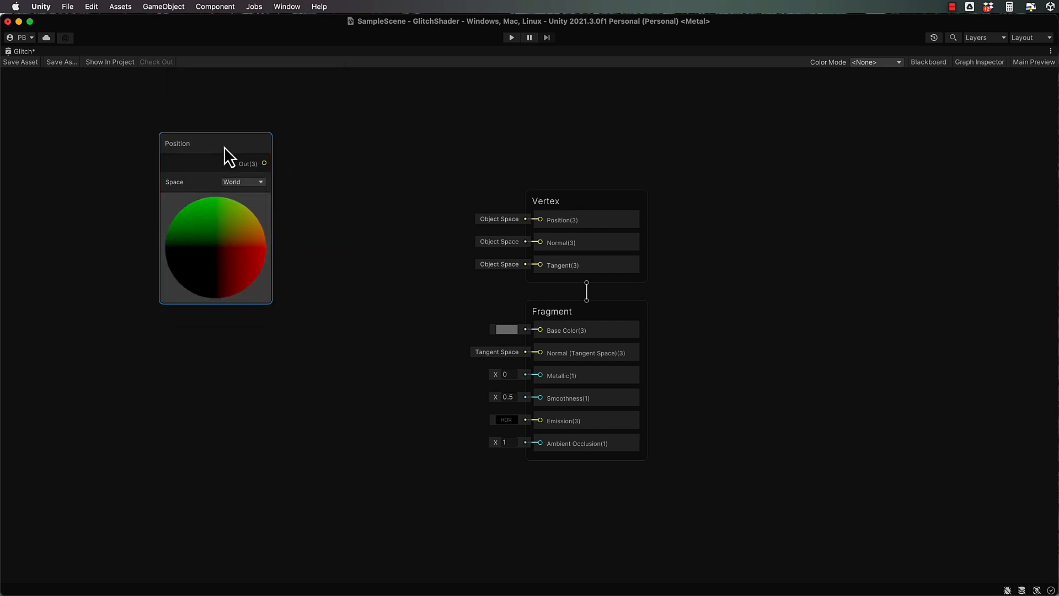
Step: Set the Position node's Space to Object and shift the node slightly farther from the Vertex block
{"action": "left_click", "coordinate": [261, 185]}
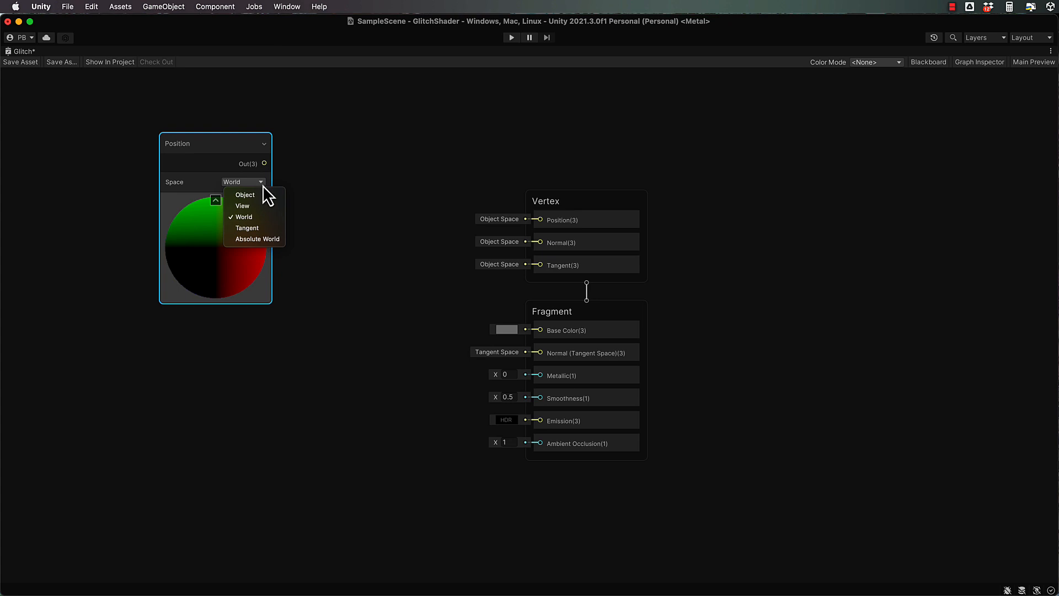
{"action": "left_click", "coordinate": [257, 194]}
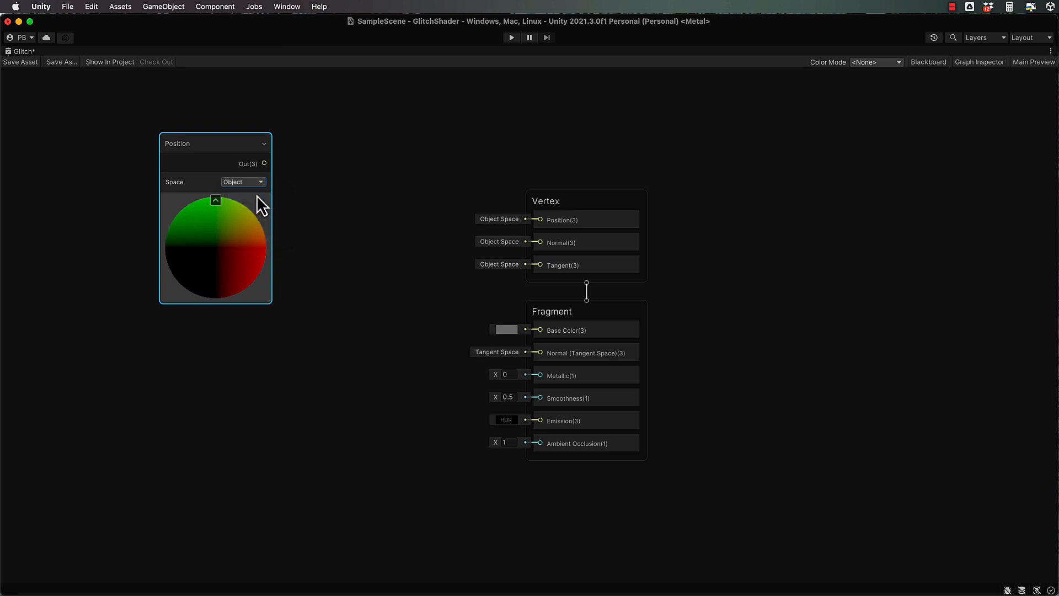
{"action": "left_click_drag", "start_coordinate": [225, 145], "coordinate": [209, 137]}
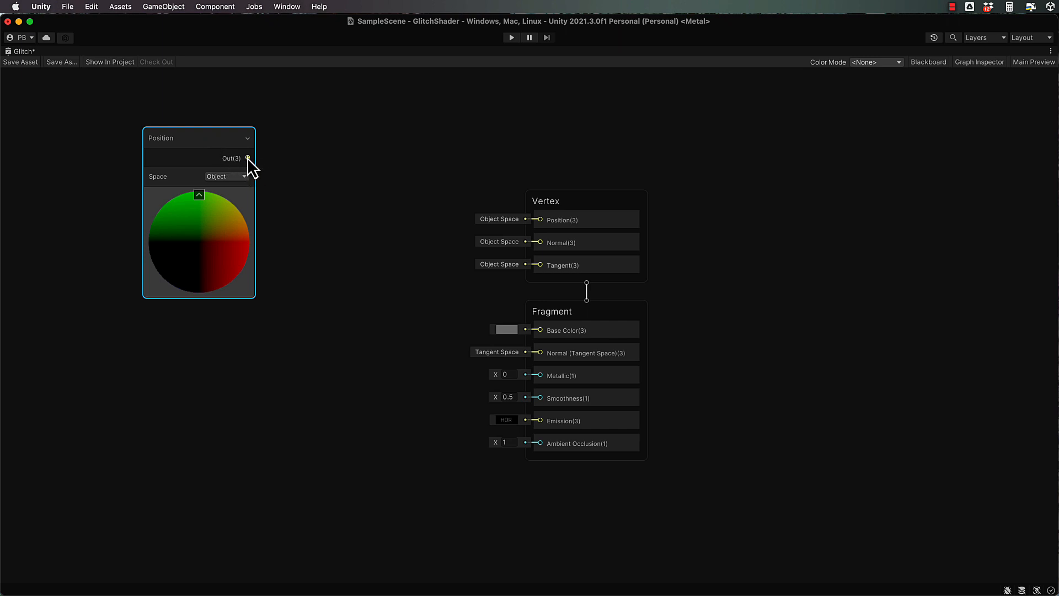
Step: Add a Split node fed by the Position node's output and space the two nodes apart
{"action": "left_click_drag", "start_coordinate": [248, 158], "coordinate": [282, 168]}
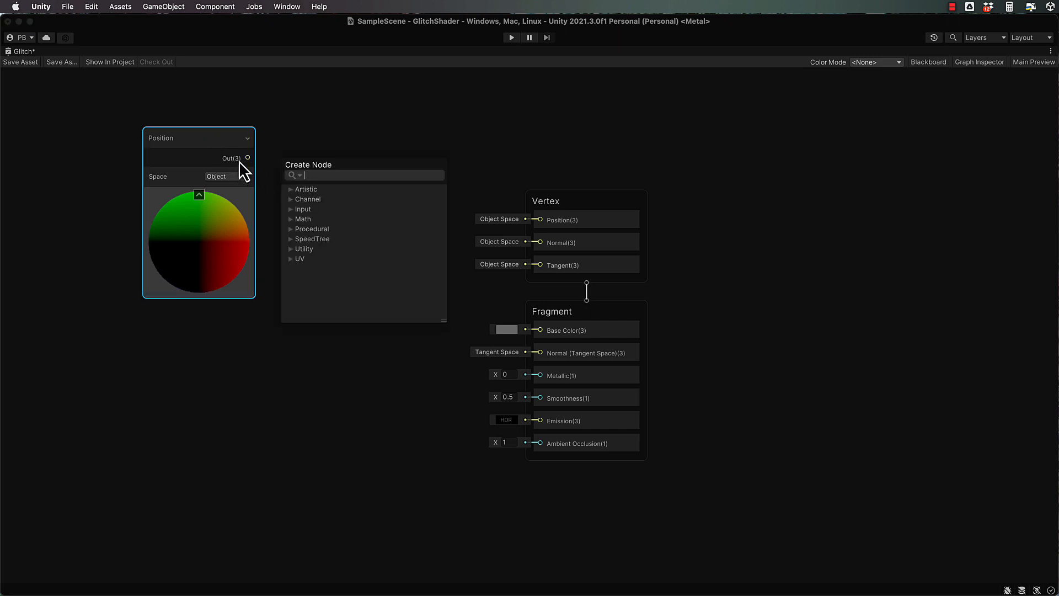
{"action": "type", "text": "split"}
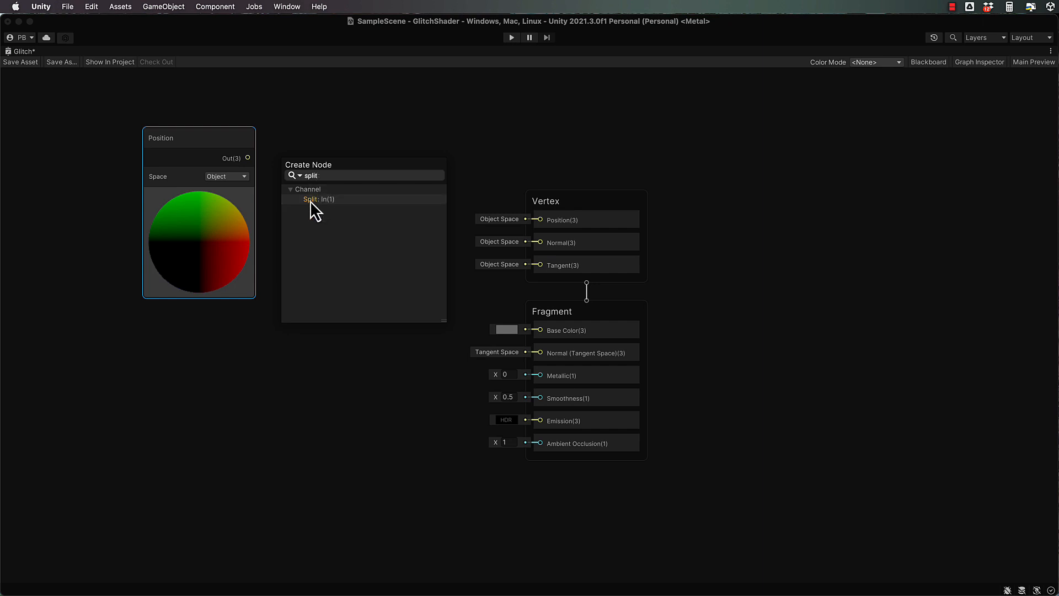
{"action": "left_click", "coordinate": [310, 201]}
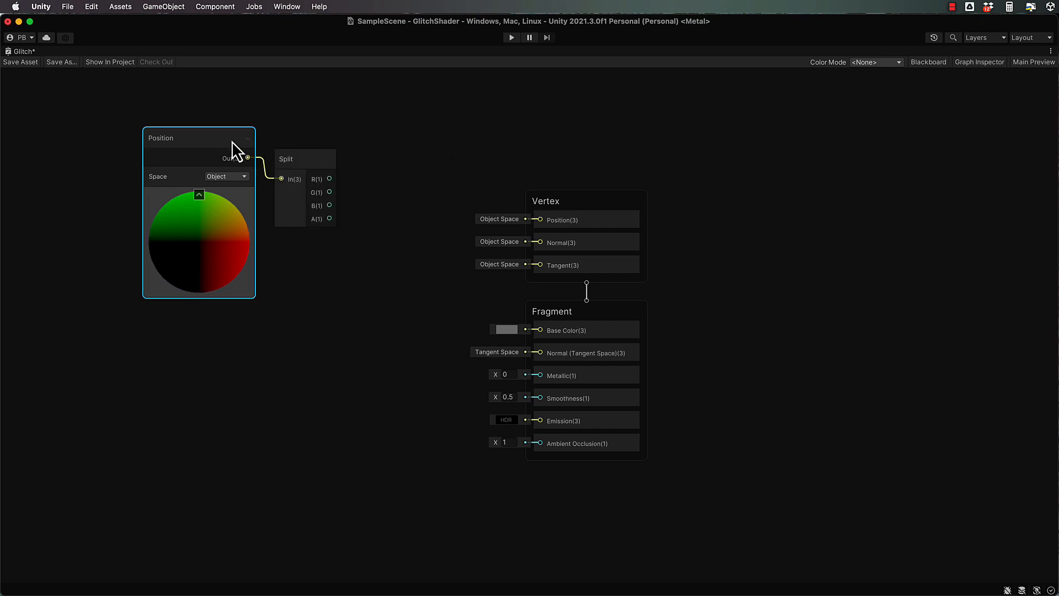
{"action": "left_click_drag", "start_coordinate": [227, 138], "coordinate": [201, 141]}
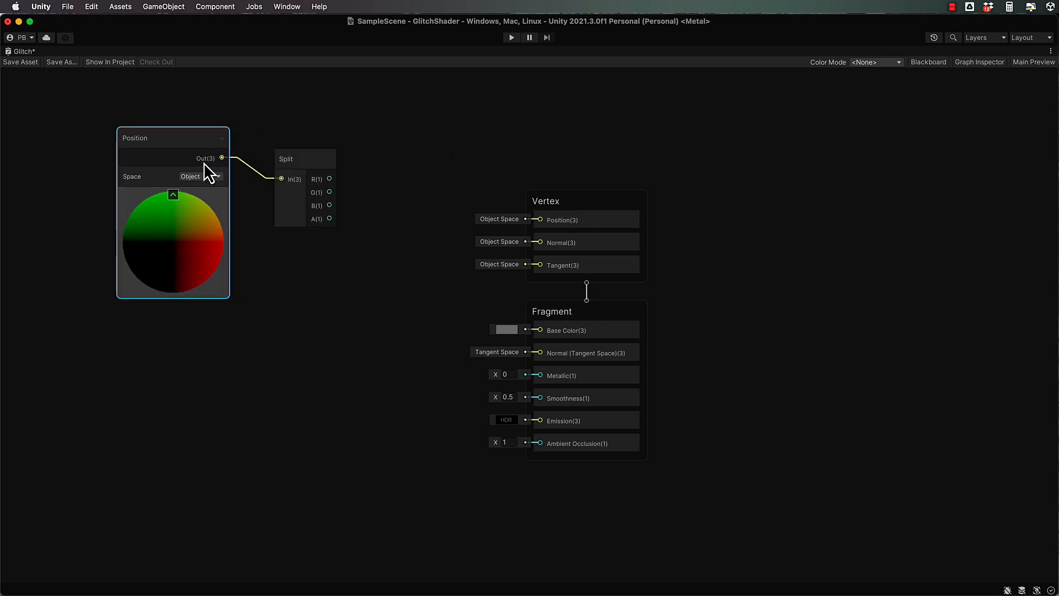
{"action": "left_click_drag", "start_coordinate": [315, 160], "coordinate": [308, 169]}
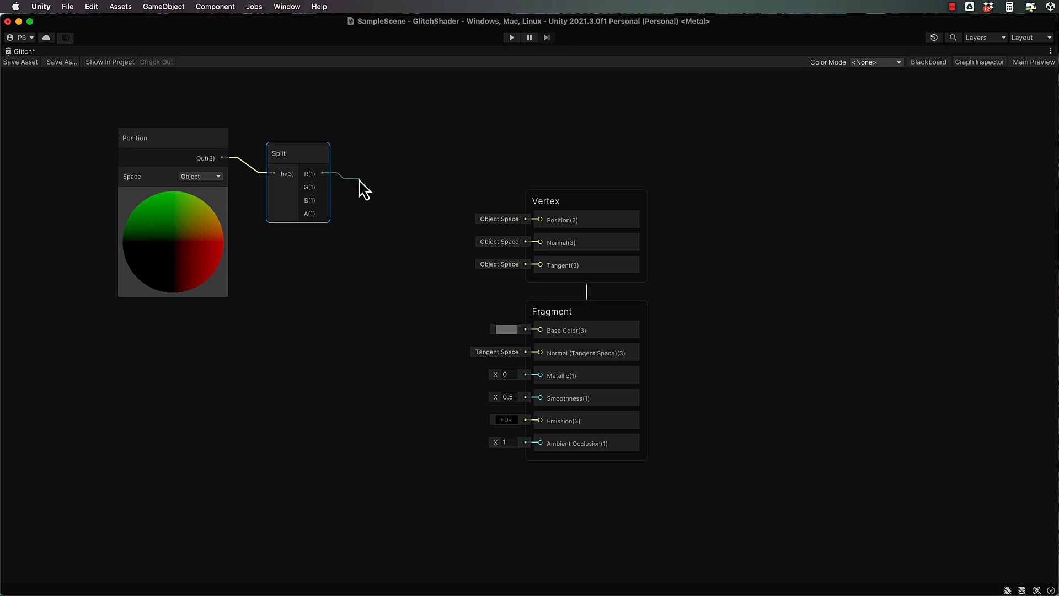
Step: Add an Add node with Split's R output feeding its A input, and move the Vertex and Fragment blocks away to make room
{"action": "key", "text": "space"}
{"action": "type", "text": "add"}
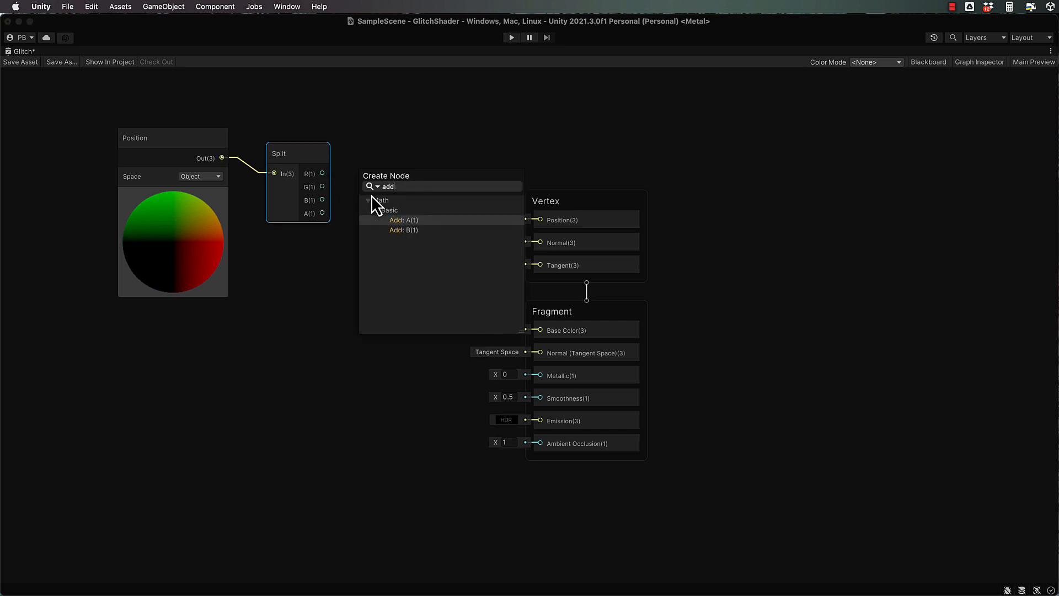
{"action": "key", "text": "Return"}
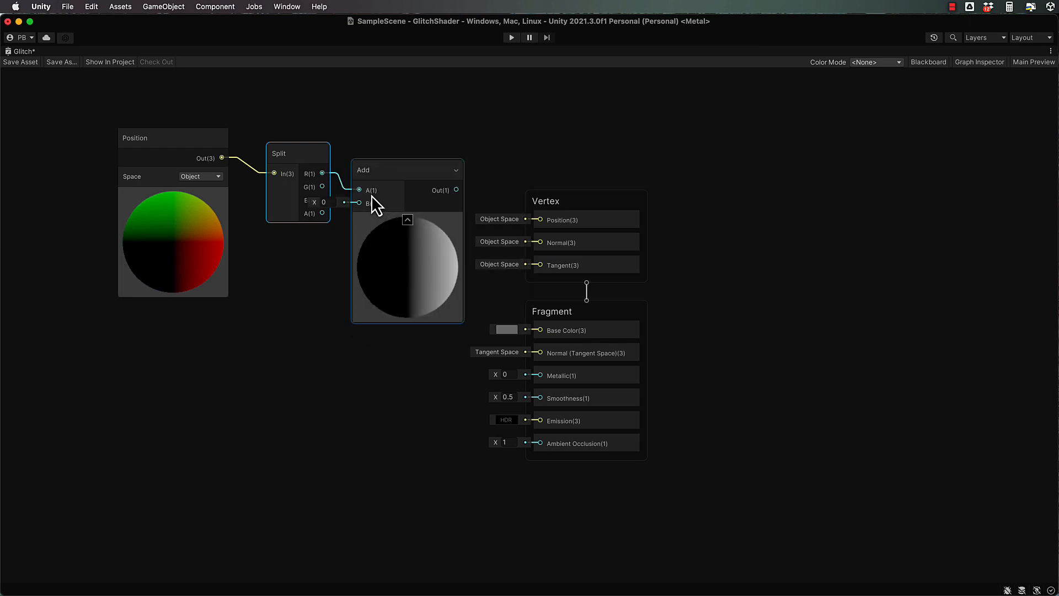
{"action": "left_click_drag", "start_coordinate": [599, 202], "coordinate": [841, 197]}
{"action": "left_click", "coordinate": [372, 177]}
{"action": "left_click_drag", "start_coordinate": [417, 175], "coordinate": [458, 215]}
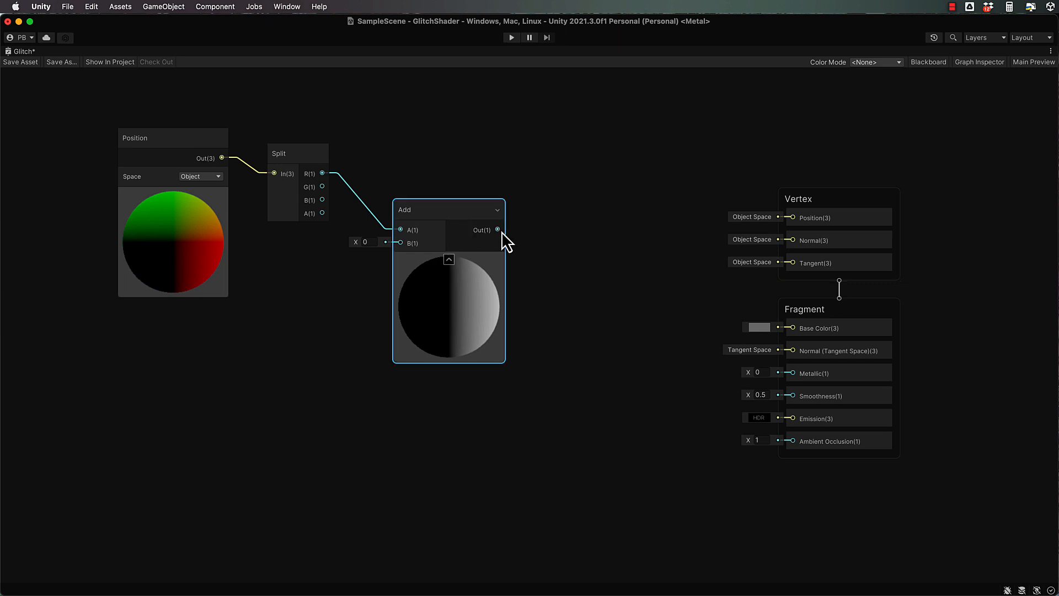
Step: Add a Combine node and connect the Add node's output to its R input only, leaving its A input unconnected
{"action": "left_click_drag", "start_coordinate": [498, 230], "coordinate": [549, 232]}
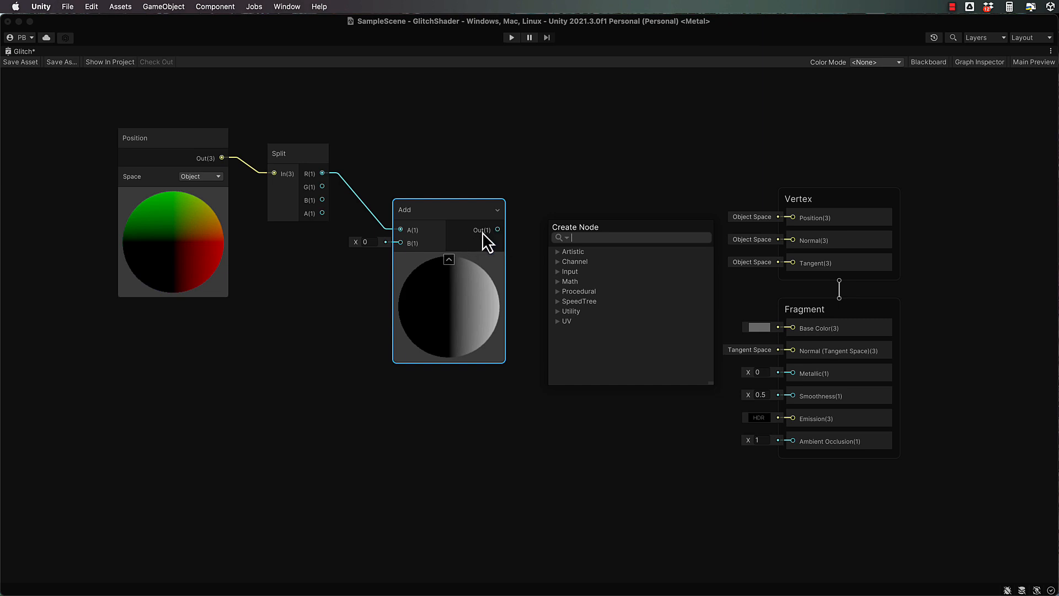
{"action": "type", "text": "com"}
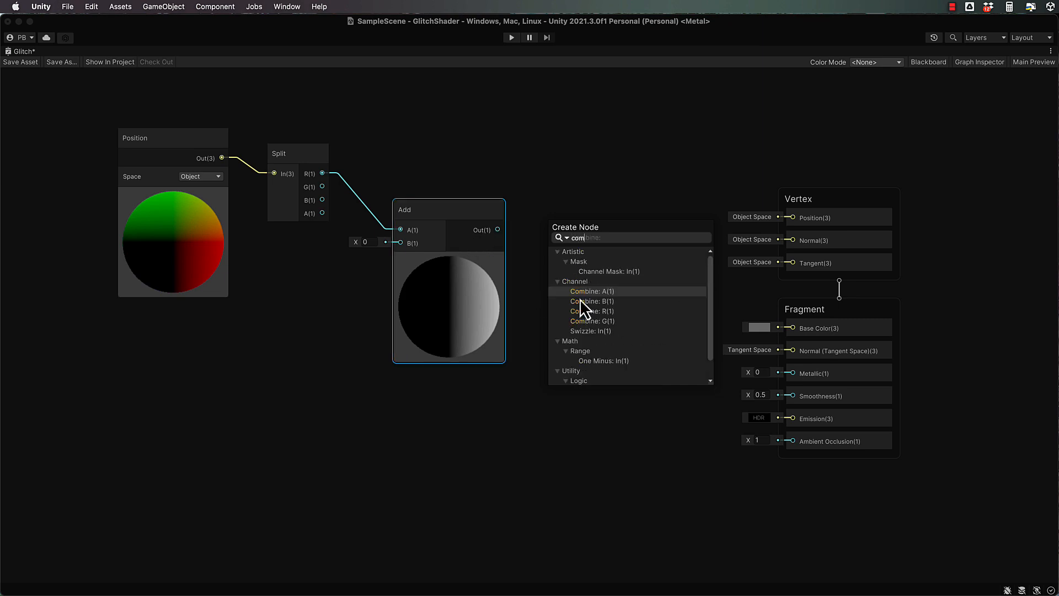
{"action": "left_click", "coordinate": [589, 292]}
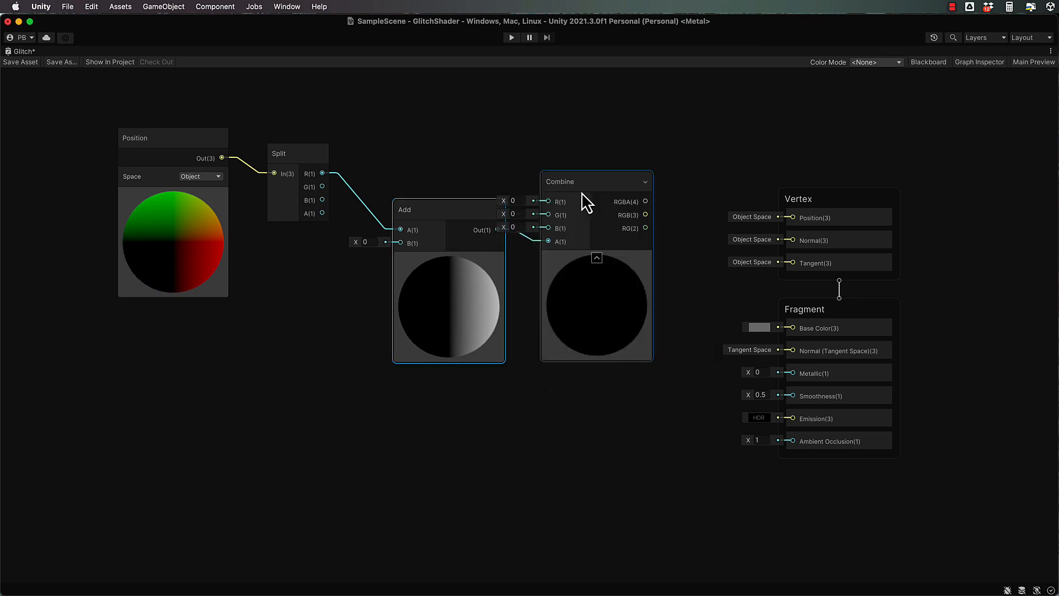
{"action": "left_click_drag", "start_coordinate": [593, 195], "coordinate": [623, 211]}
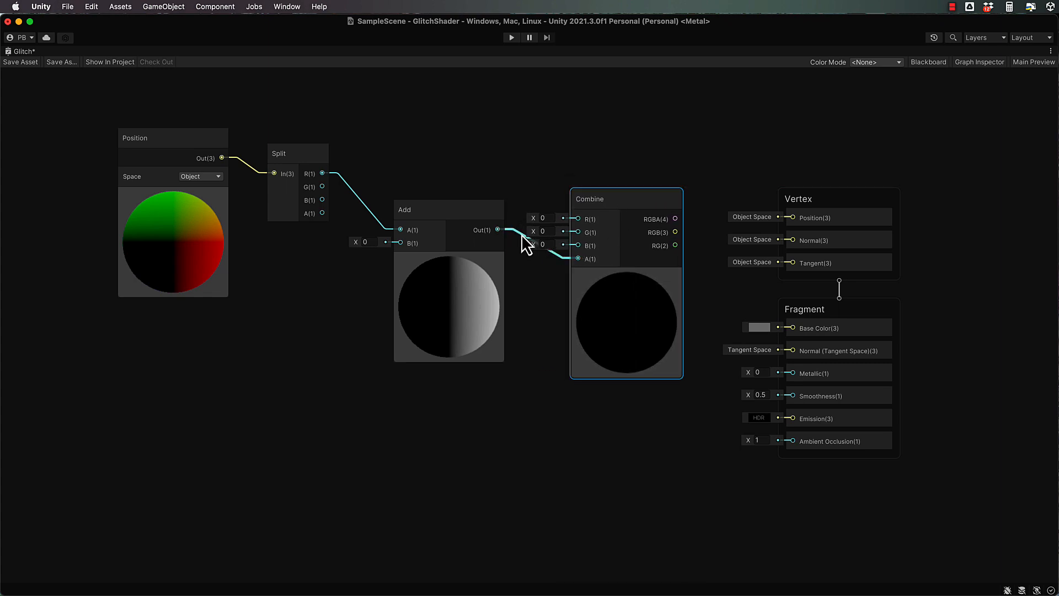
{"action": "left_click", "coordinate": [522, 234]}
{"action": "key", "text": "super+BackSpace"}
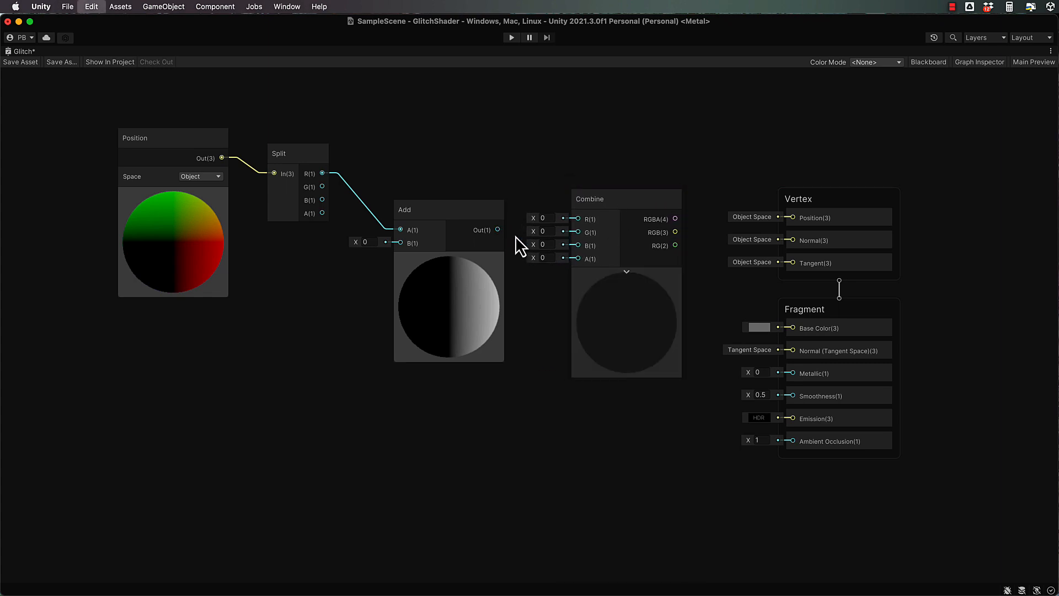
{"action": "left_click_drag", "start_coordinate": [497, 229], "coordinate": [579, 219]}
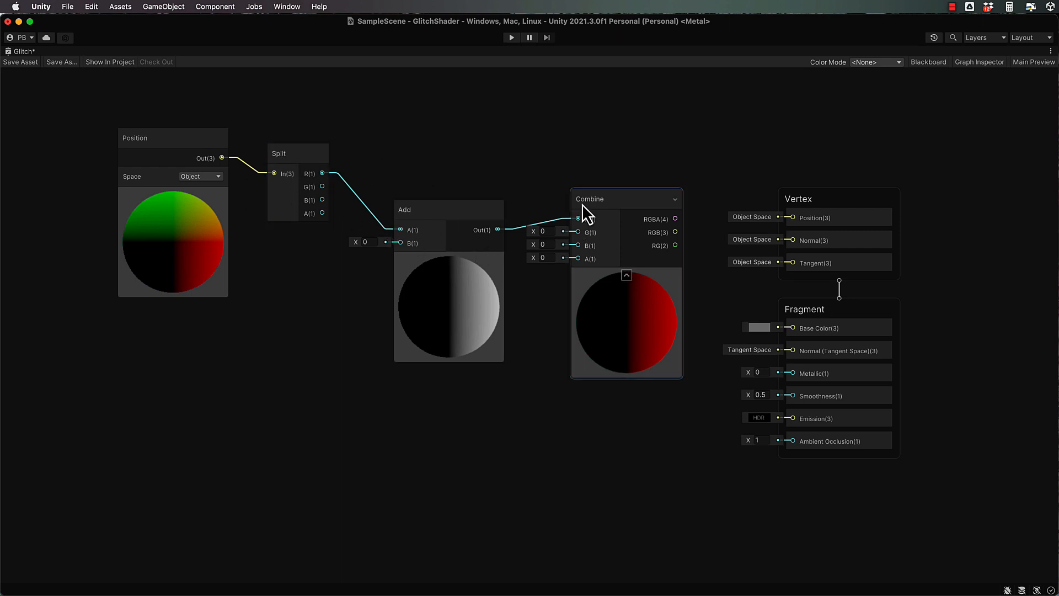
Step: Connect Split's G and B outputs to Combine's G and B inputs, and Combine's RGB output to the Vertex Position input
{"action": "left_click_drag", "start_coordinate": [322, 187], "coordinate": [578, 233]}
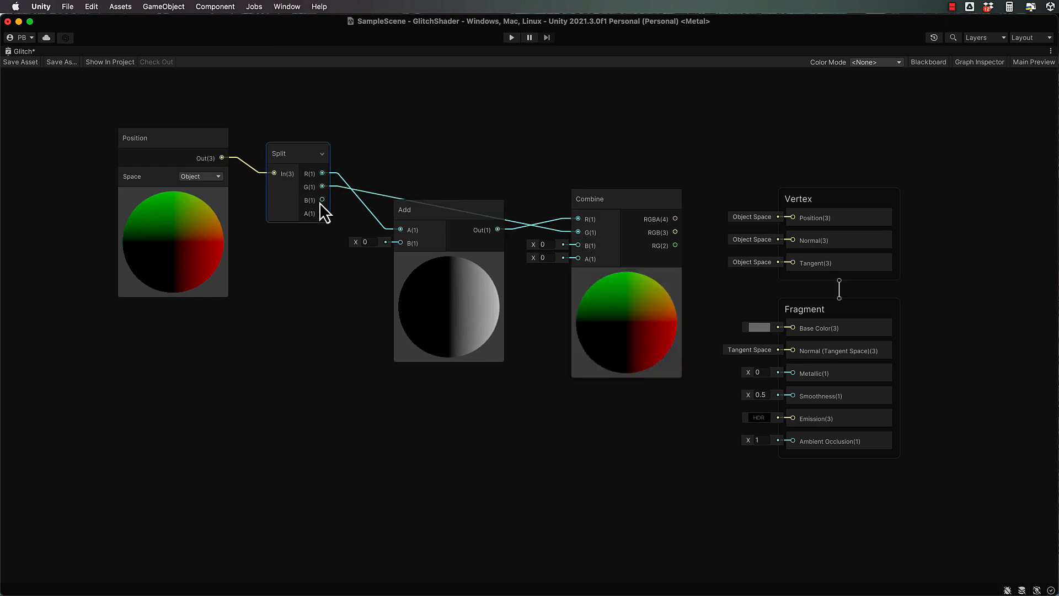
{"action": "left_click_drag", "start_coordinate": [322, 200], "coordinate": [579, 245]}
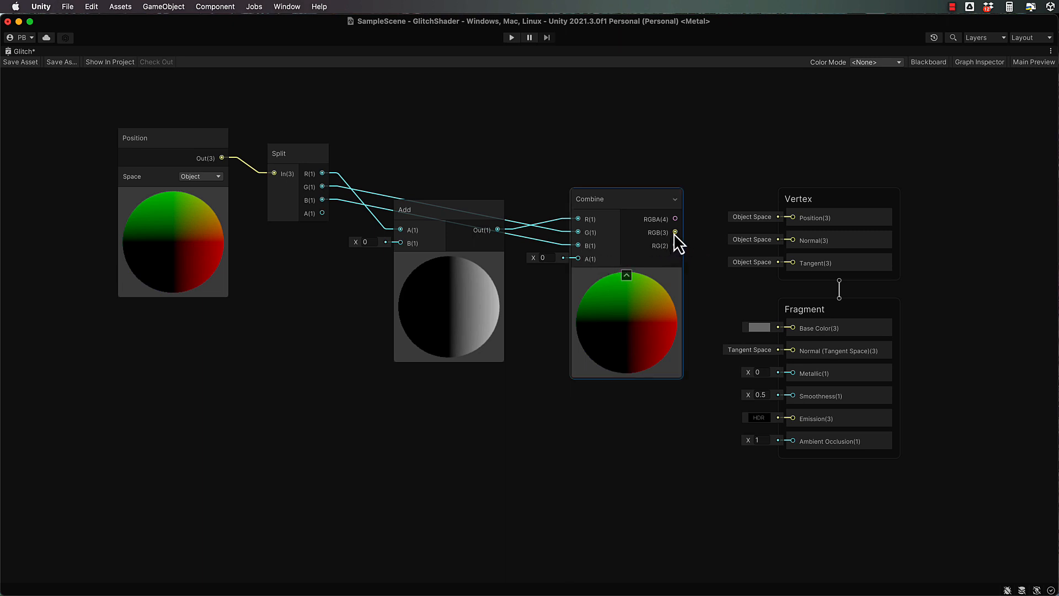
{"action": "left_click_drag", "start_coordinate": [675, 232], "coordinate": [793, 217]}
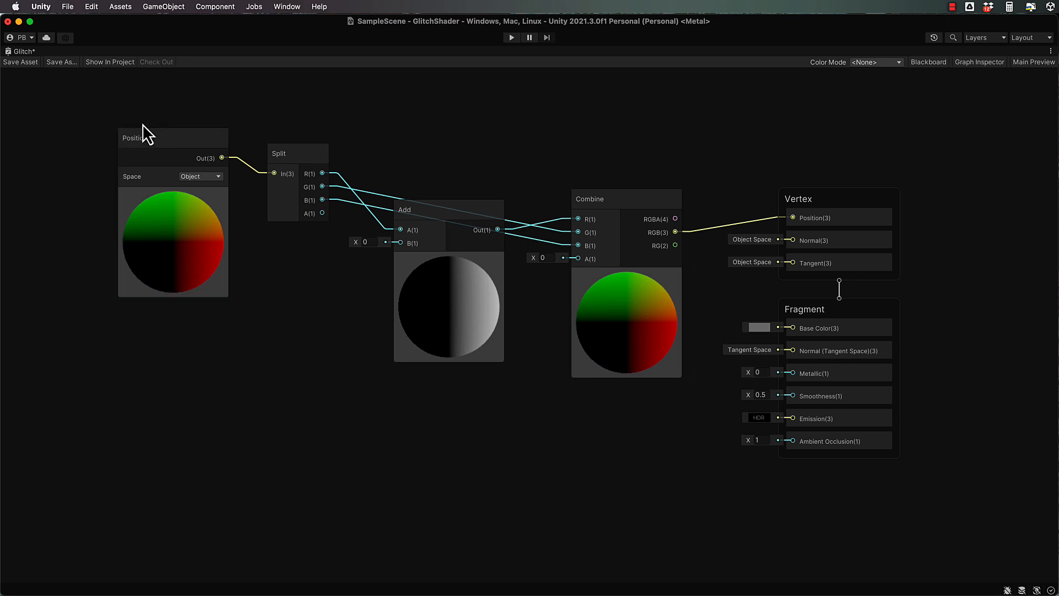
Step: Restore the maximized graph editor to its docked layout beside the scene and save the Glitch graph asset
{"action": "double_click", "coordinate": [25, 51]}
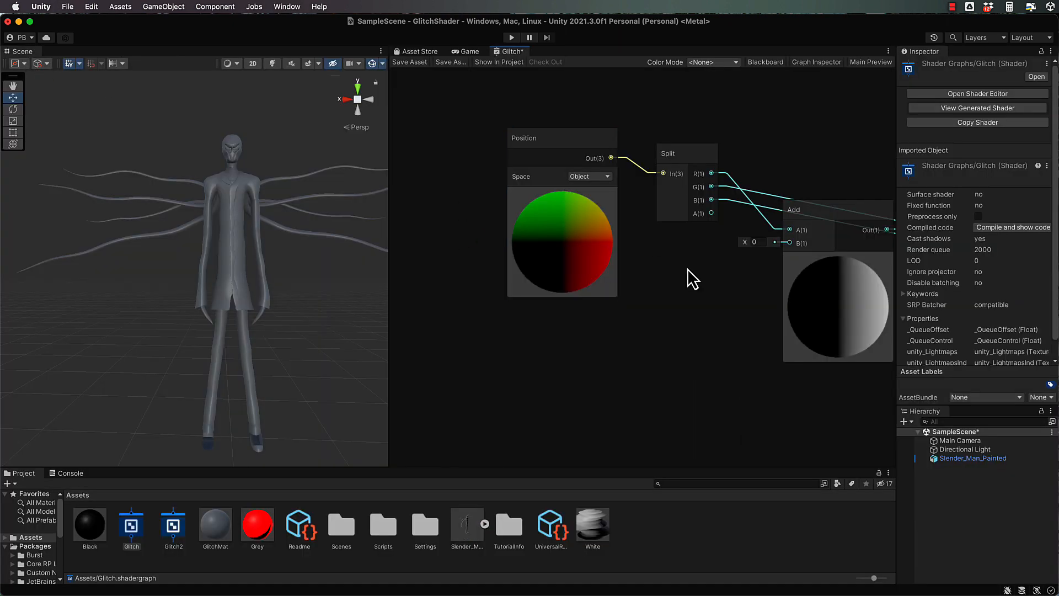
{"action": "left_click_drag", "start_coordinate": [703, 285], "coordinate": [628, 281], "text": "alt"}
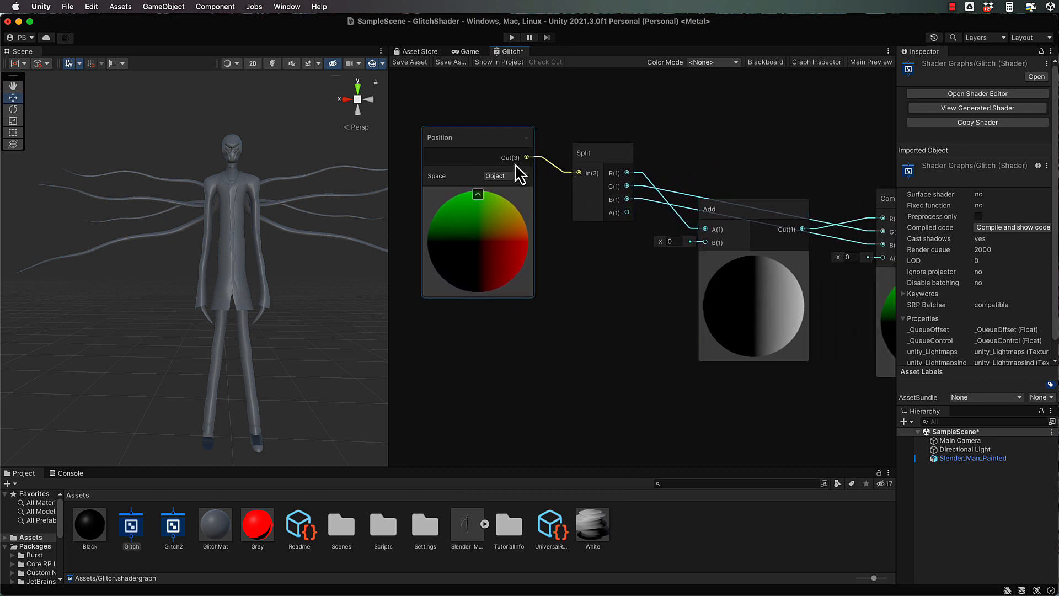
{"action": "left_click", "coordinate": [669, 242]}
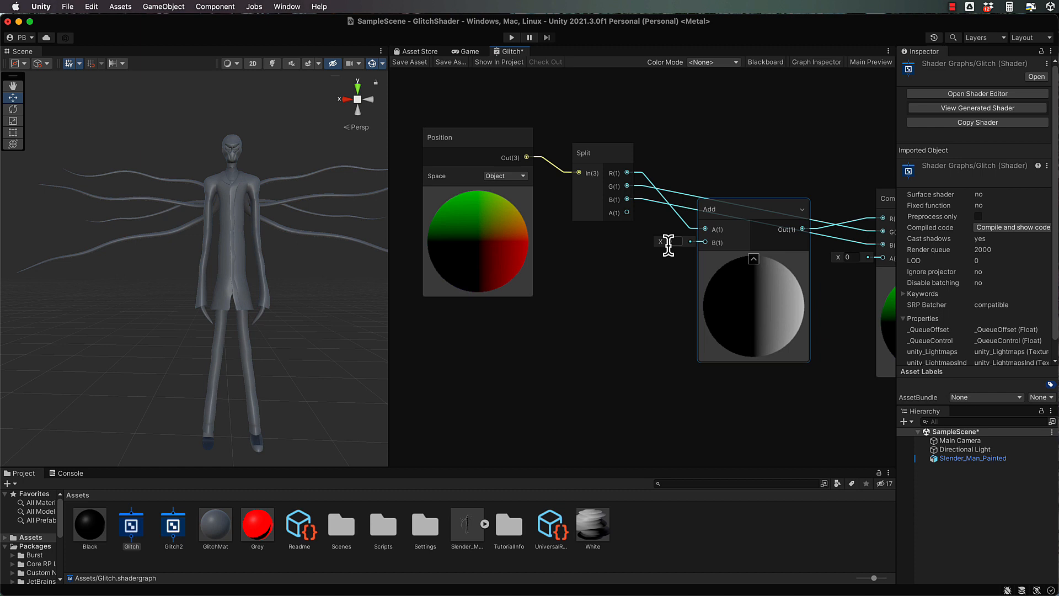
{"action": "left_click", "coordinate": [416, 62]}
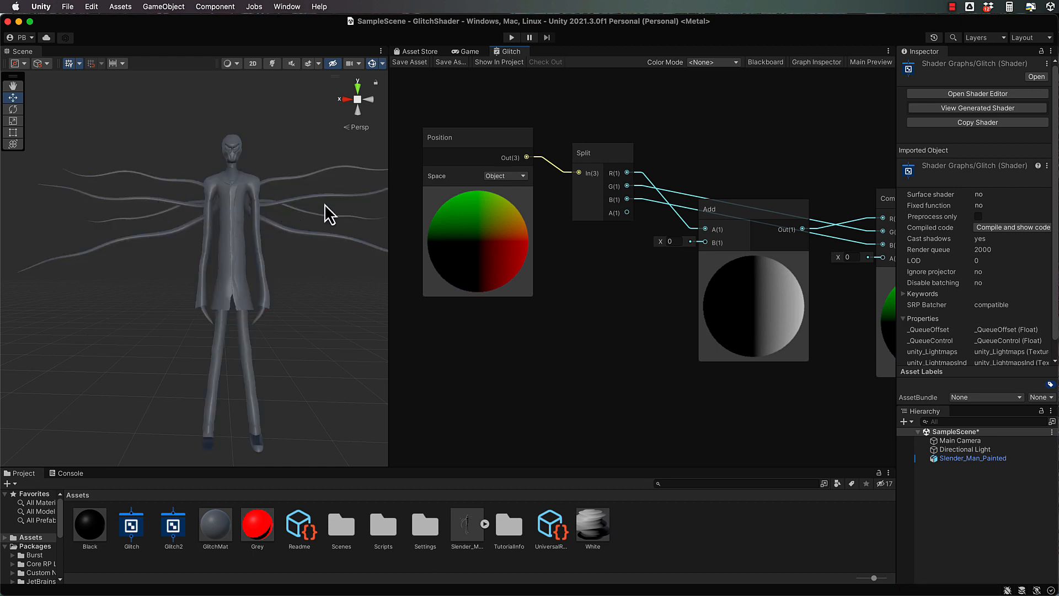
Step: Set the Add node's B input to 5 and save the graph asset to test the model's offset
{"action": "left_click_drag", "start_coordinate": [661, 243], "coordinate": [683, 253]}
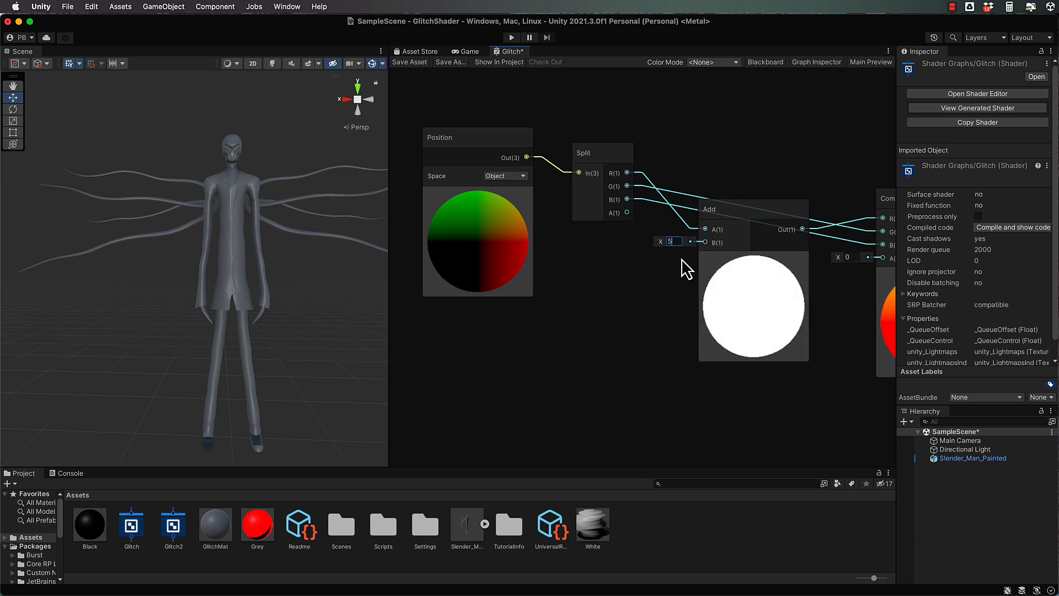
{"action": "left_click", "coordinate": [670, 271]}
{"action": "left_click", "coordinate": [415, 64]}
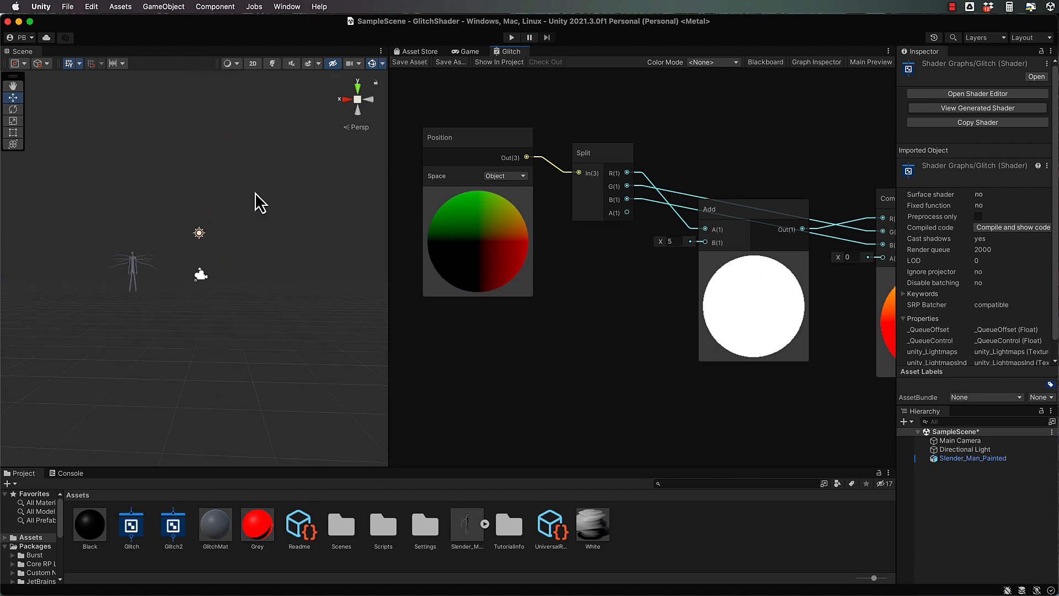
Step: Set the Add node's B input to 1 and save the Glitch graph asset
{"action": "scroll", "coordinate": [255, 193], "scroll_direction": "up", "scroll_amount": 10}
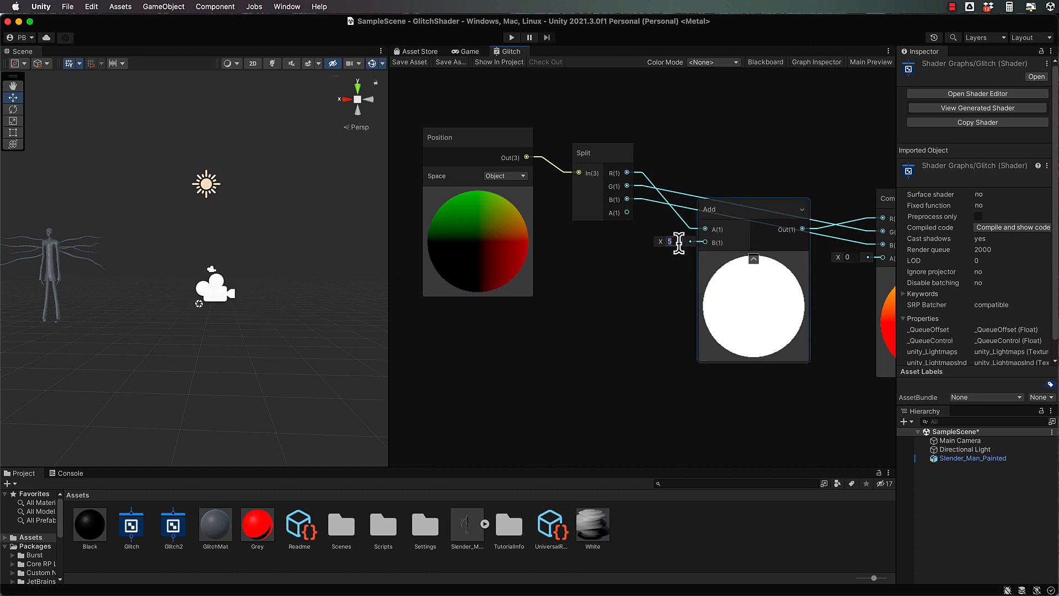
{"action": "type", "text": "1"}
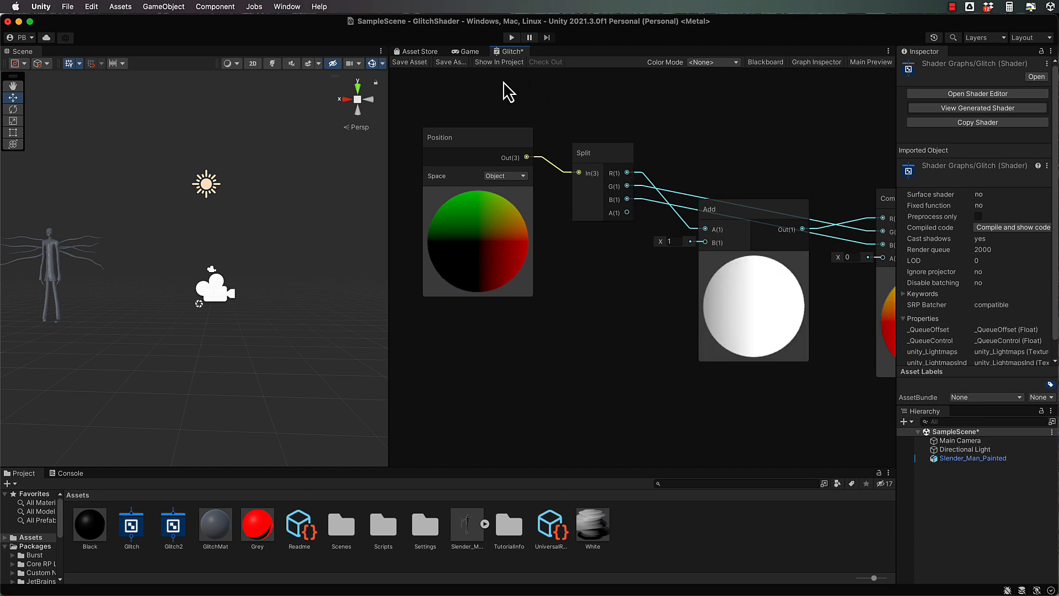
{"action": "left_click", "coordinate": [412, 62]}
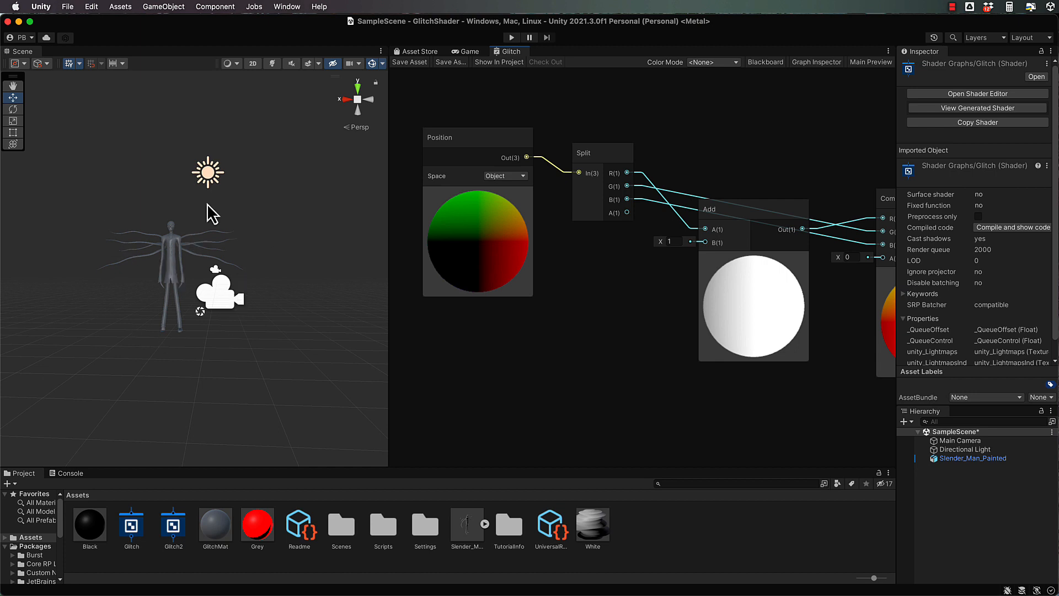
{"action": "left_click", "coordinate": [673, 244]}
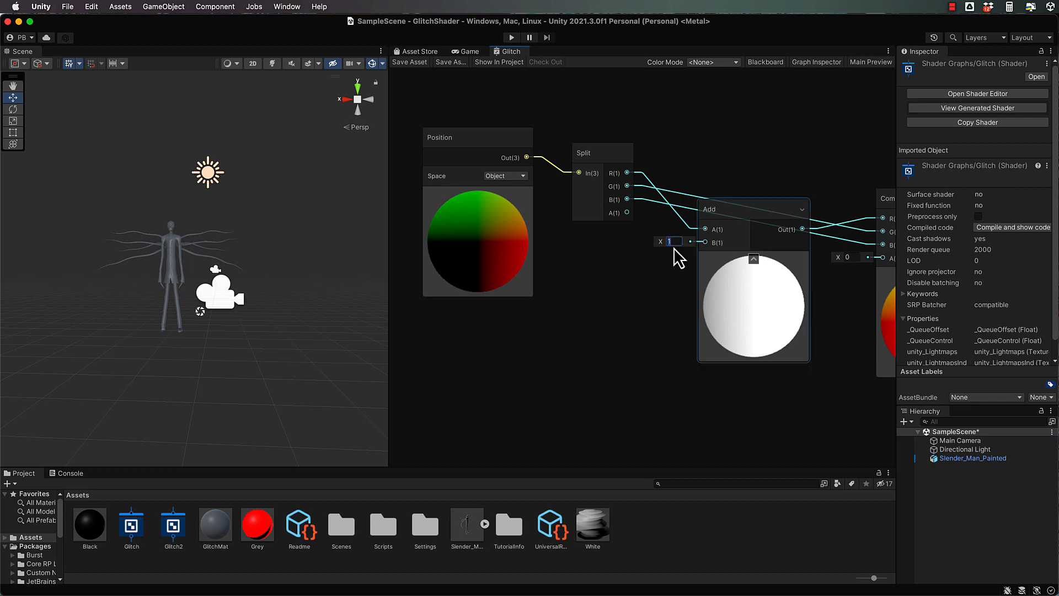
{"action": "scroll", "coordinate": [674, 248], "scroll_direction": "down", "scroll_amount": 3}
{"action": "left_click", "coordinate": [683, 259]}
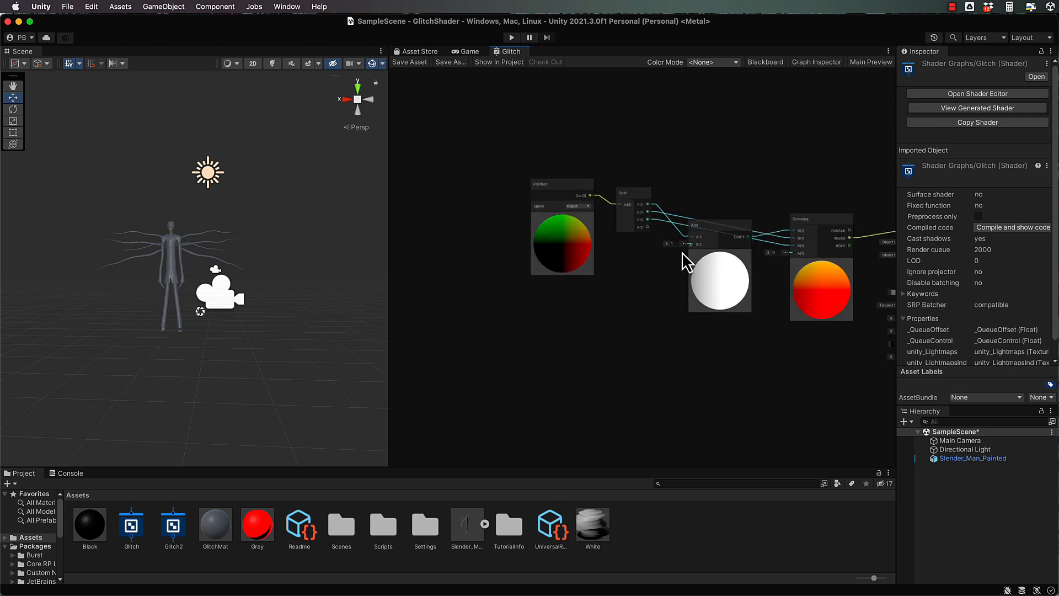
Step: Add a Random Range node feeding the Add node's B input and place it directly below the Position node
{"action": "left_click_drag", "start_coordinate": [552, 327], "coordinate": [552, 327]}
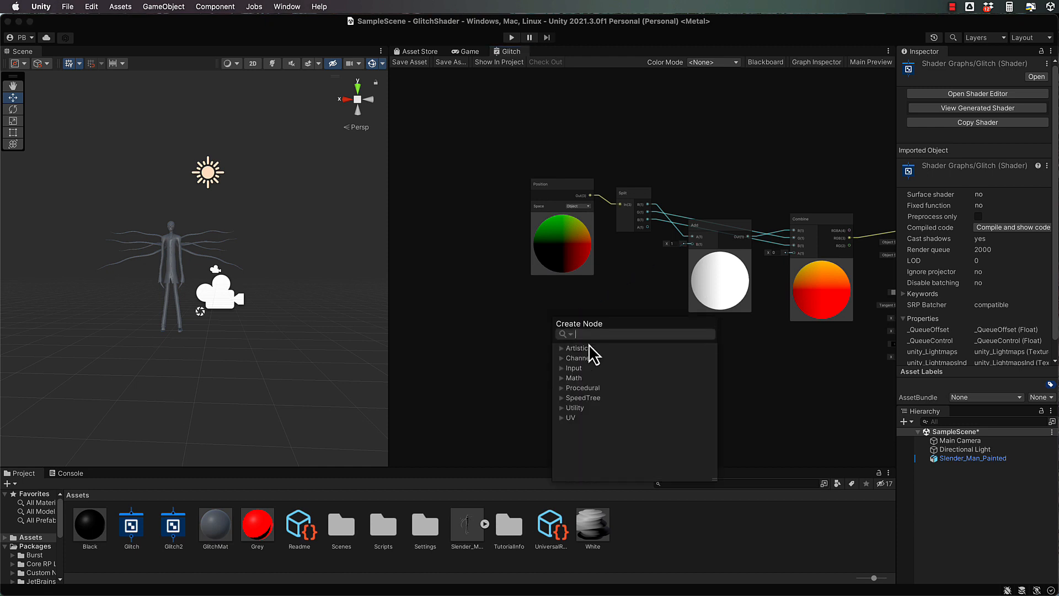
{"action": "type", "text": "Ran"}
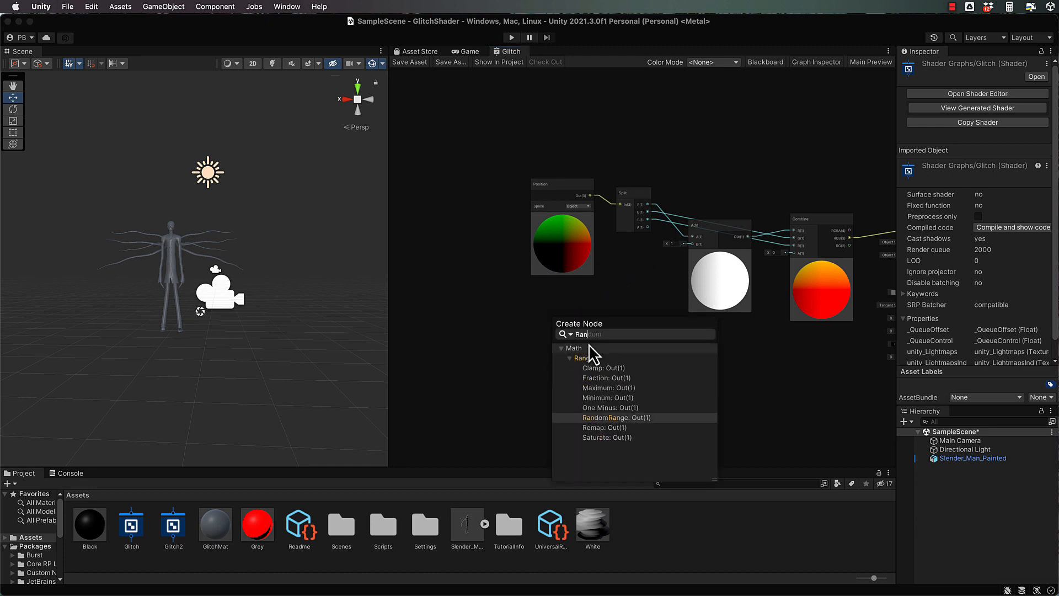
{"action": "left_click", "coordinate": [623, 418]}
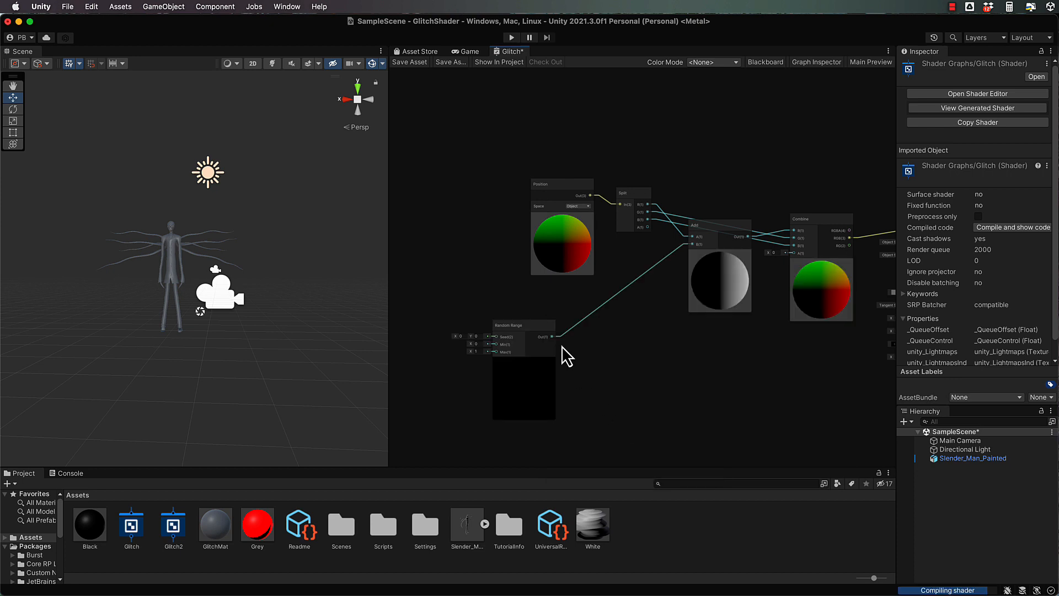
{"action": "key", "text": "a"}
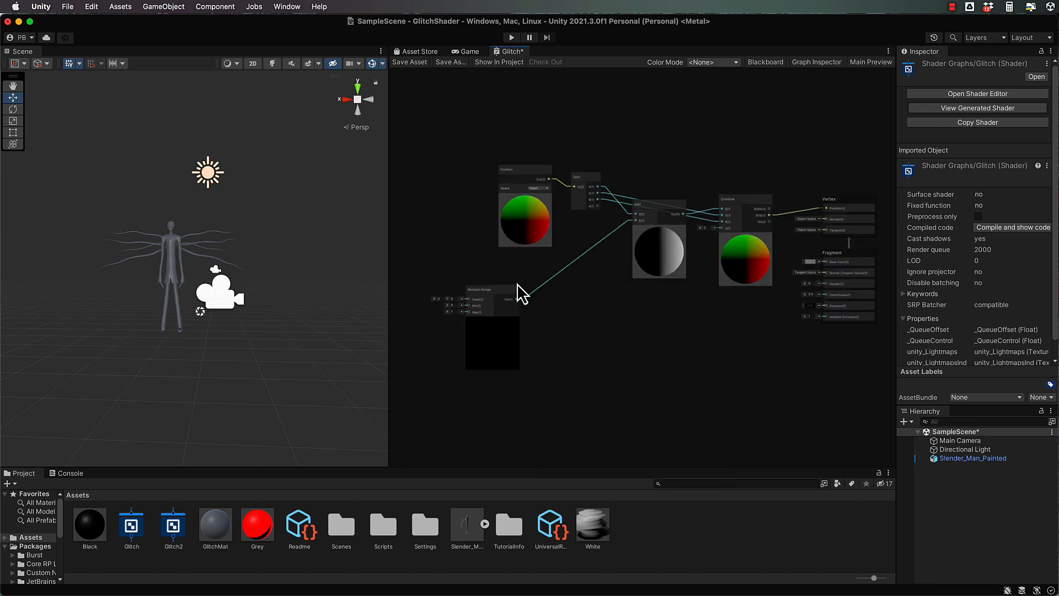
{"action": "left_click_drag", "start_coordinate": [517, 285], "coordinate": [531, 266]}
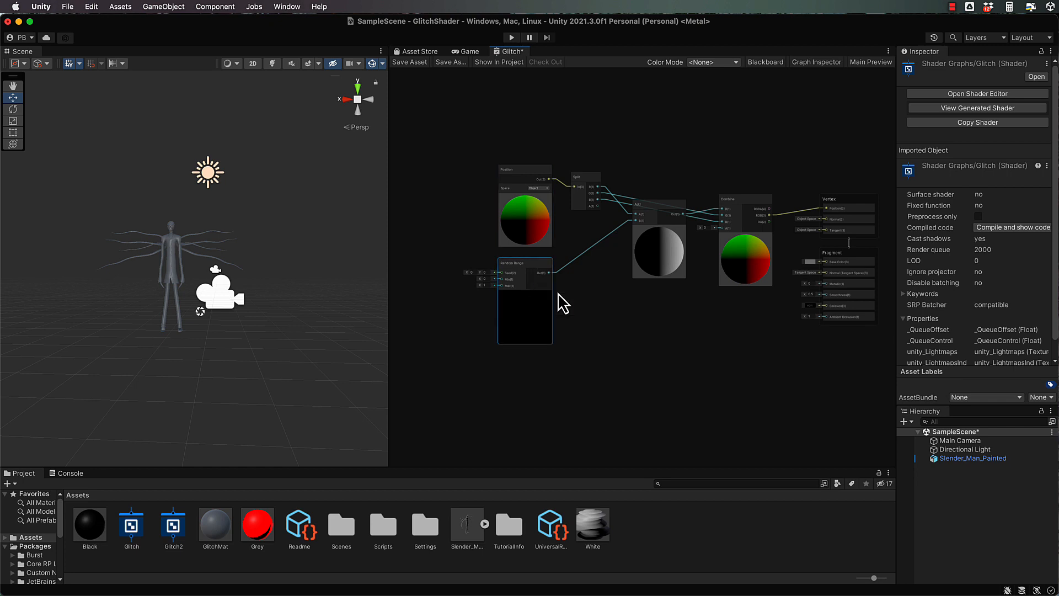
Step: Set the Random Range node's Min to -1 and save the Glitch graph asset
{"action": "scroll", "coordinate": [562, 303], "scroll_direction": "up", "scroll_amount": 5}
{"action": "scroll", "coordinate": [561, 304], "scroll_direction": "down", "scroll_amount": 8}
{"action": "scroll", "coordinate": [561, 304], "scroll_direction": "up", "scroll_amount": 5}
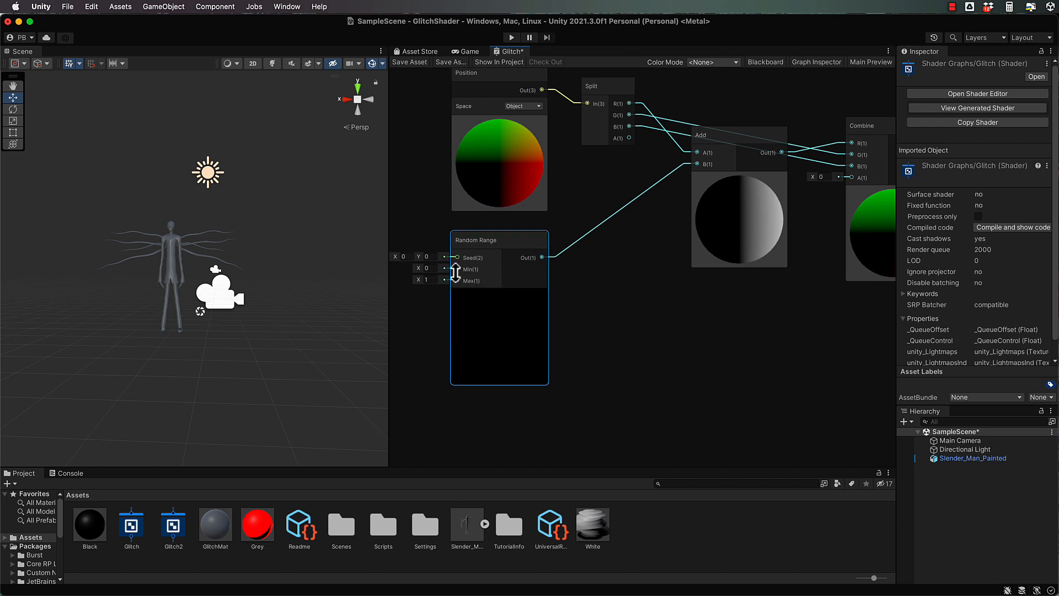
{"action": "left_click", "coordinate": [436, 270]}
{"action": "type", "text": "-"}
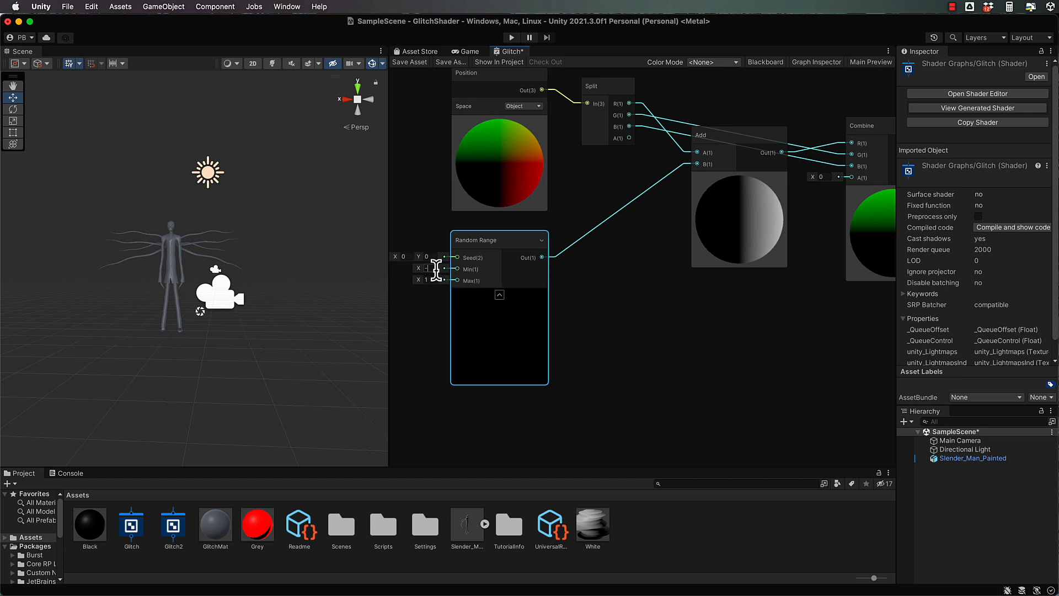
{"action": "type", "text": "1"}
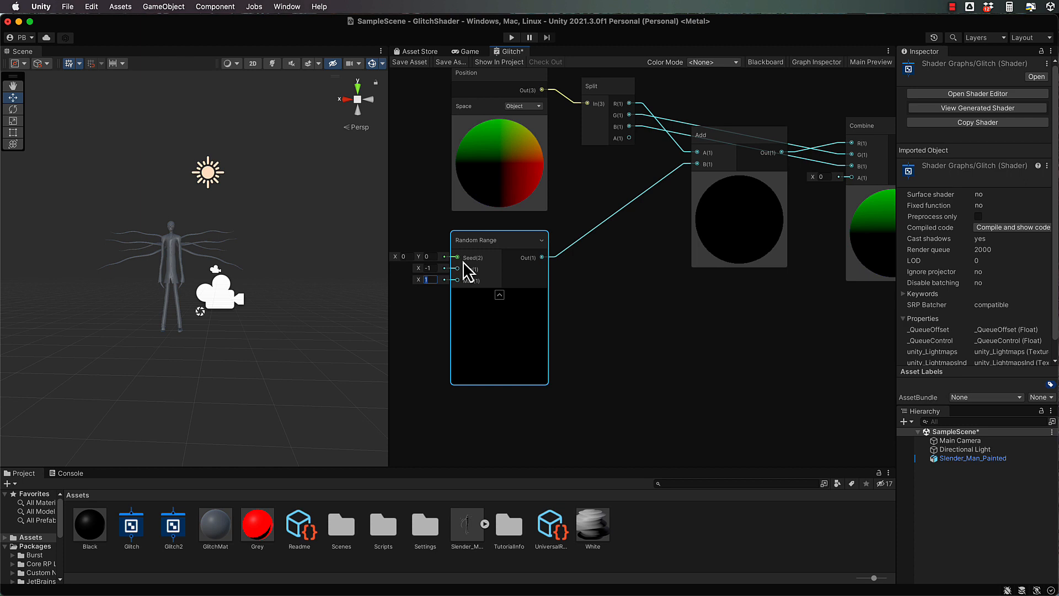
{"action": "left_click", "coordinate": [419, 63]}
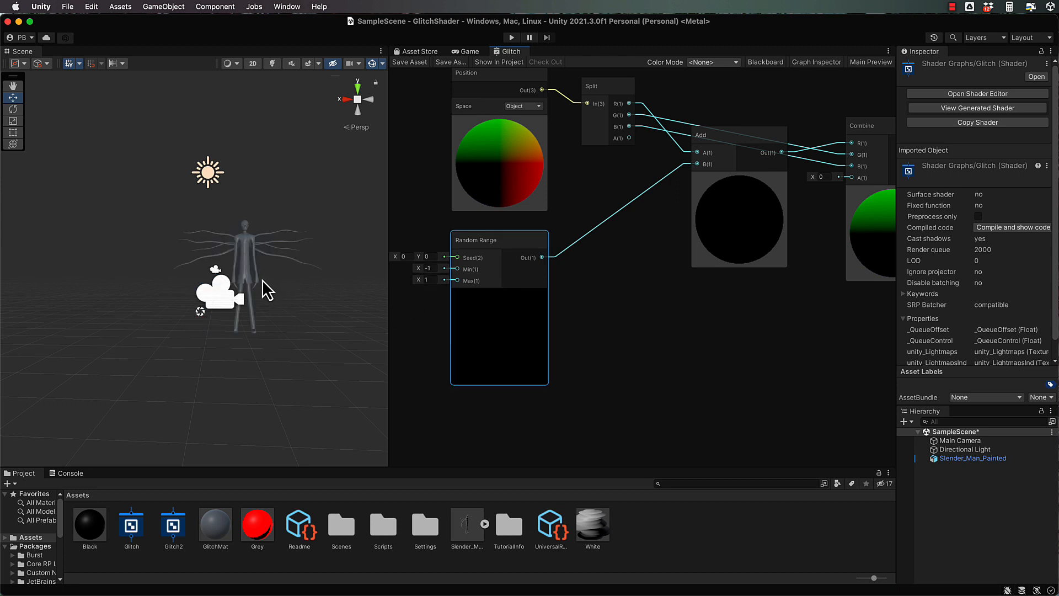
Step: Examine the whole Slender Man model up close and centred in the Scene view
{"action": "scroll", "coordinate": [262, 279], "scroll_direction": "up", "scroll_amount": 10}
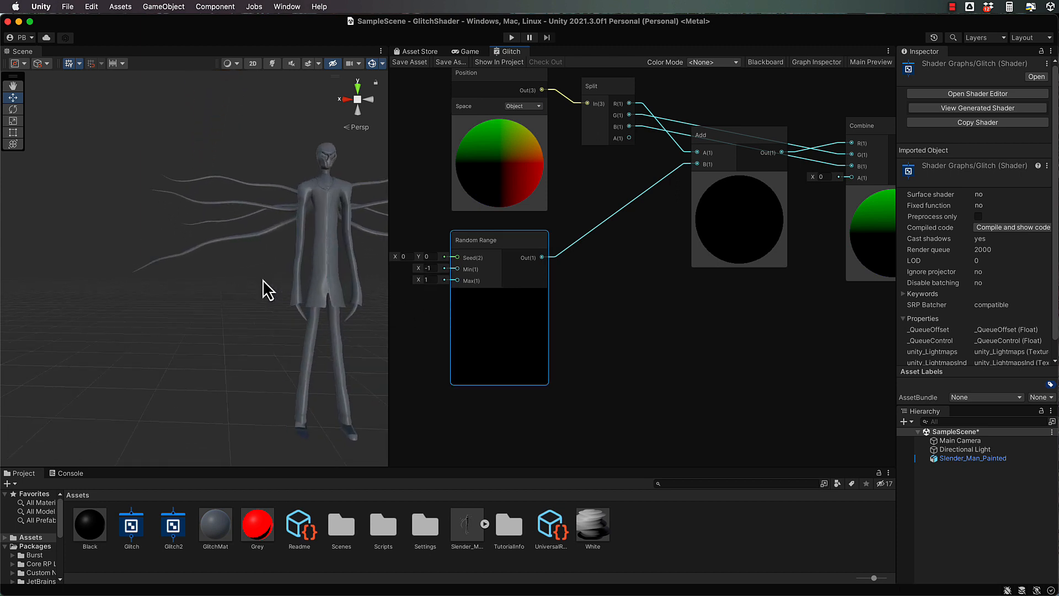
{"action": "scroll", "coordinate": [272, 264], "scroll_direction": "up", "scroll_amount": 4}
{"action": "left_click", "coordinate": [212, 253]}
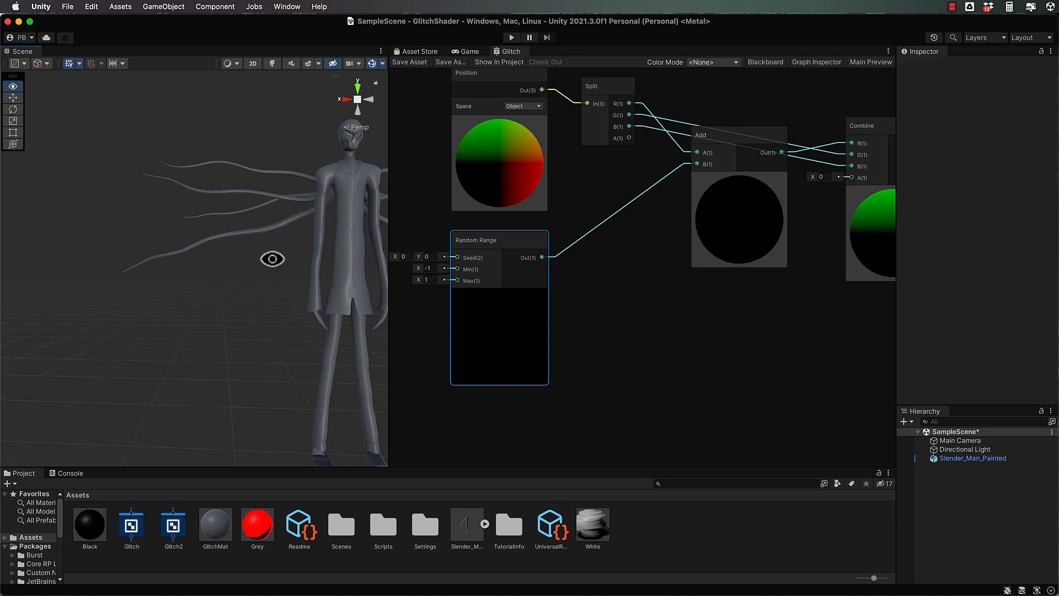
{"action": "mouse_move", "coordinate": [272, 256]}
{"action": "left_mouse_down", "text": "alt"}
{"action": "mouse_move", "coordinate": [225, 256]}
{"action": "mouse_move", "coordinate": [252, 258]}
{"action": "left_mouse_up", "text": "alt"}
{"action": "middle_click_drag", "start_coordinate": [229, 260], "coordinate": [158, 242]}
{"action": "scroll", "coordinate": [159, 242], "scroll_direction": "down", "scroll_amount": 1}
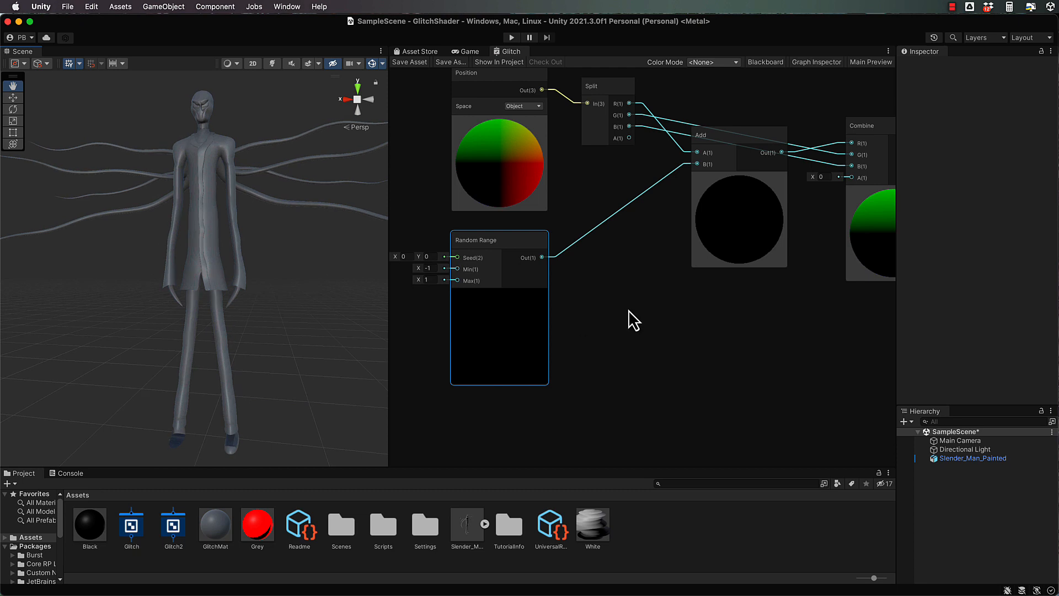
Step: Create a Time node whose Time output feeds Random Range's Seed input, and save the graph asset to test the effect
{"action": "middle_click_drag", "start_coordinate": [586, 295], "coordinate": [744, 321]}
{"action": "left_click_drag", "start_coordinate": [743, 320], "coordinate": [744, 320], "text": "alt"}
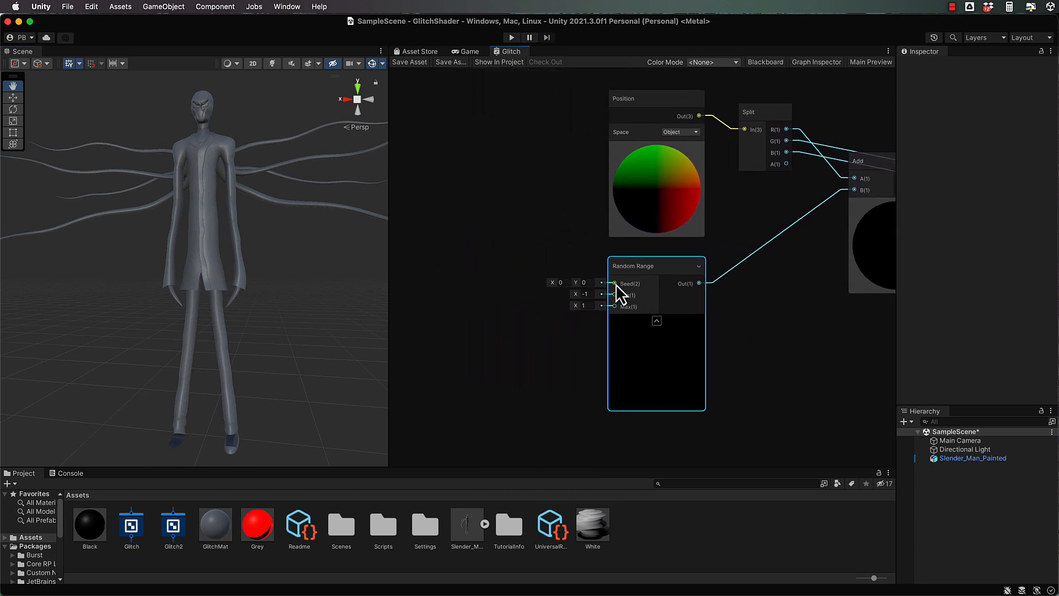
{"action": "left_click_drag", "start_coordinate": [616, 284], "coordinate": [485, 259]}
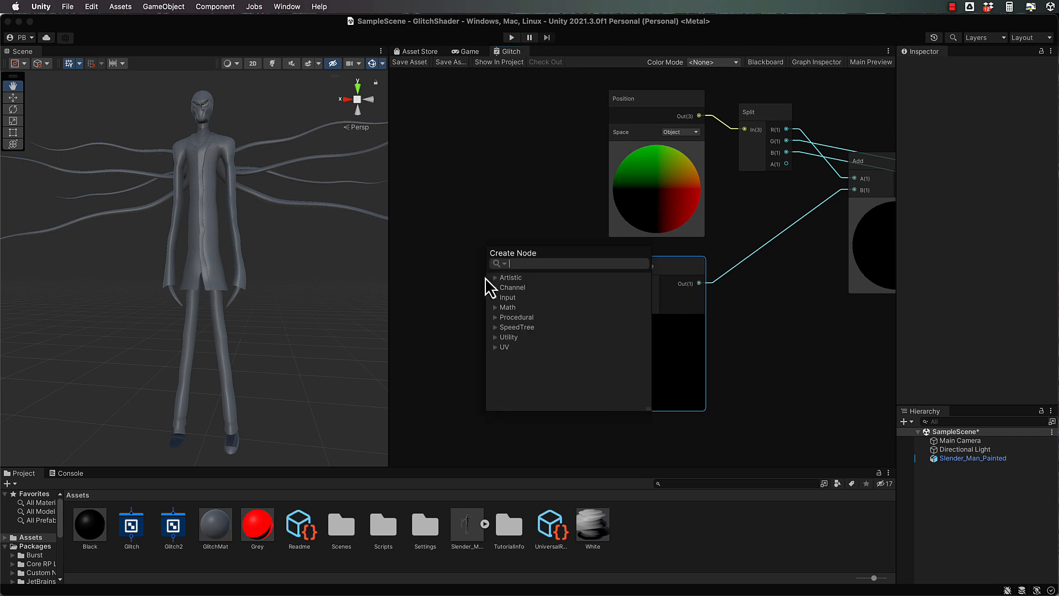
{"action": "type", "text": "time"}
{"action": "left_click", "coordinate": [544, 296]}
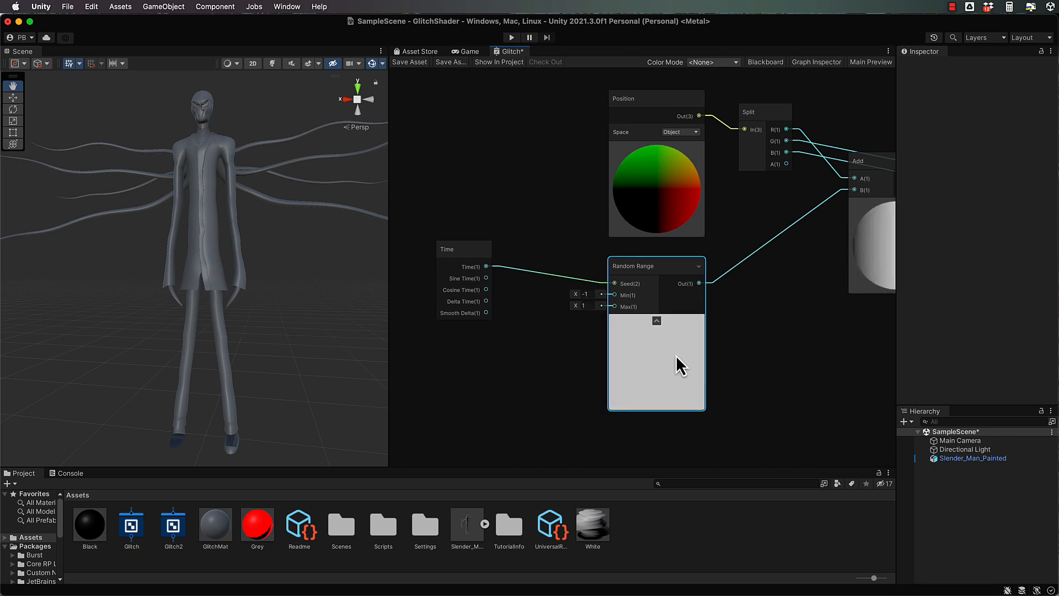
{"action": "left_click", "coordinate": [412, 65]}
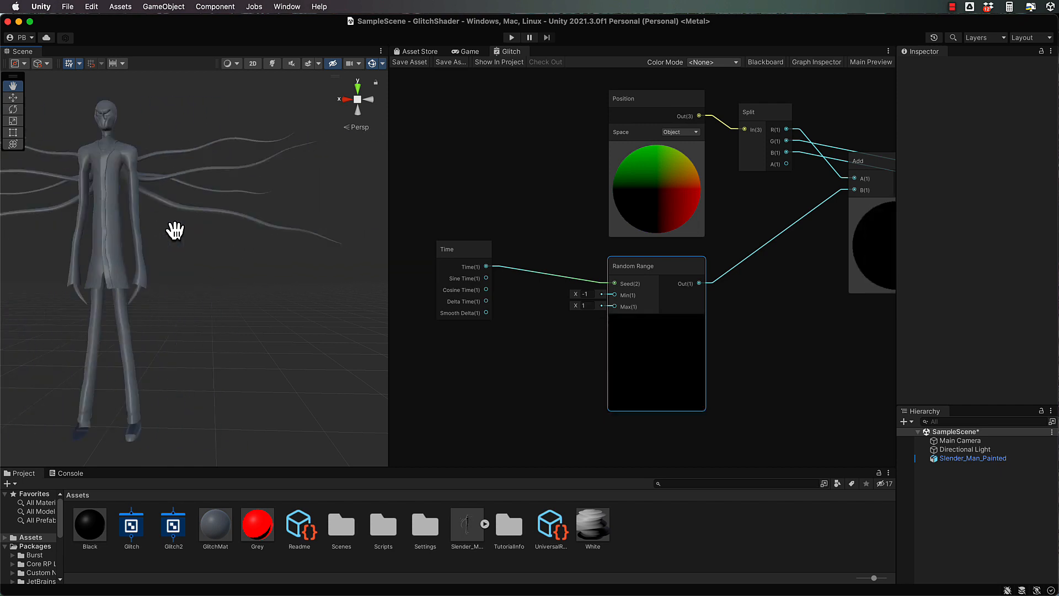
{"action": "left_click", "coordinate": [512, 37]}
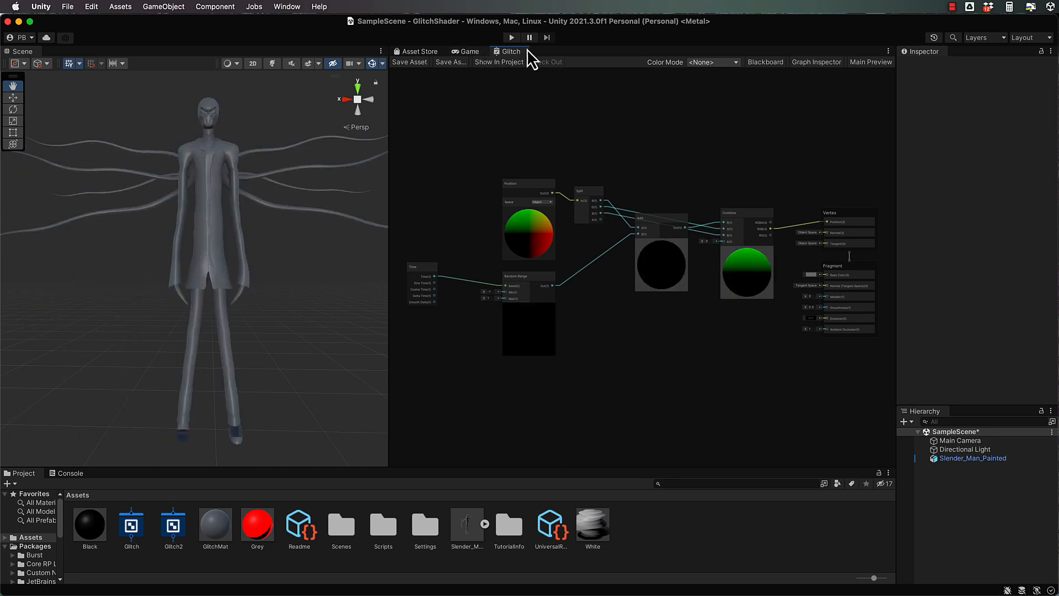
Step: Maximize the graph editor and move the Random Range node closer to the Time node
{"action": "double_click", "coordinate": [504, 50]}
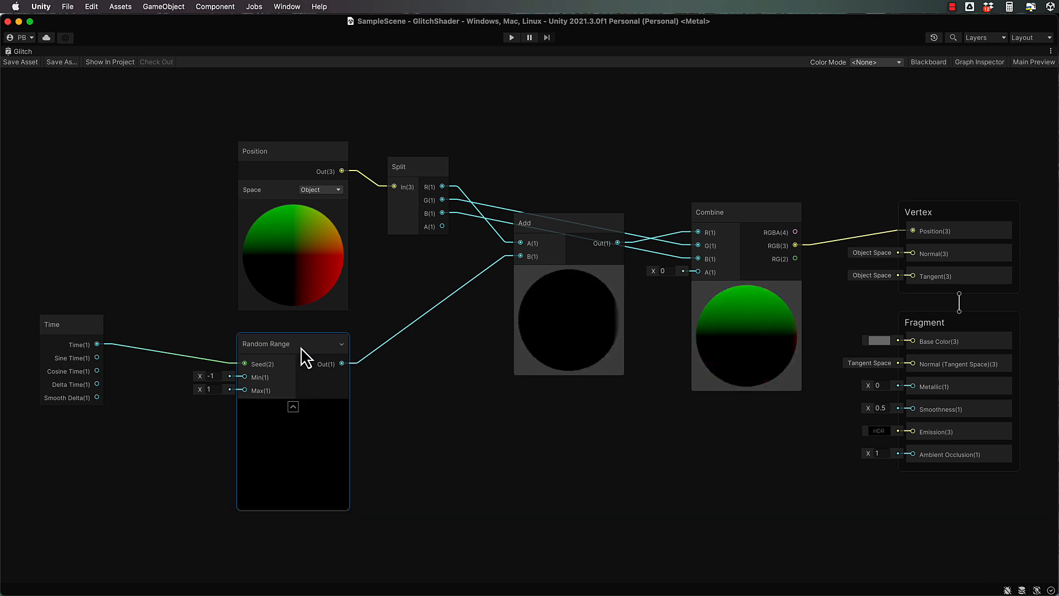
{"action": "left_click_drag", "start_coordinate": [306, 344], "coordinate": [225, 343]}
{"action": "scroll", "coordinate": [227, 350], "scroll_direction": "down", "scroll_amount": 3}
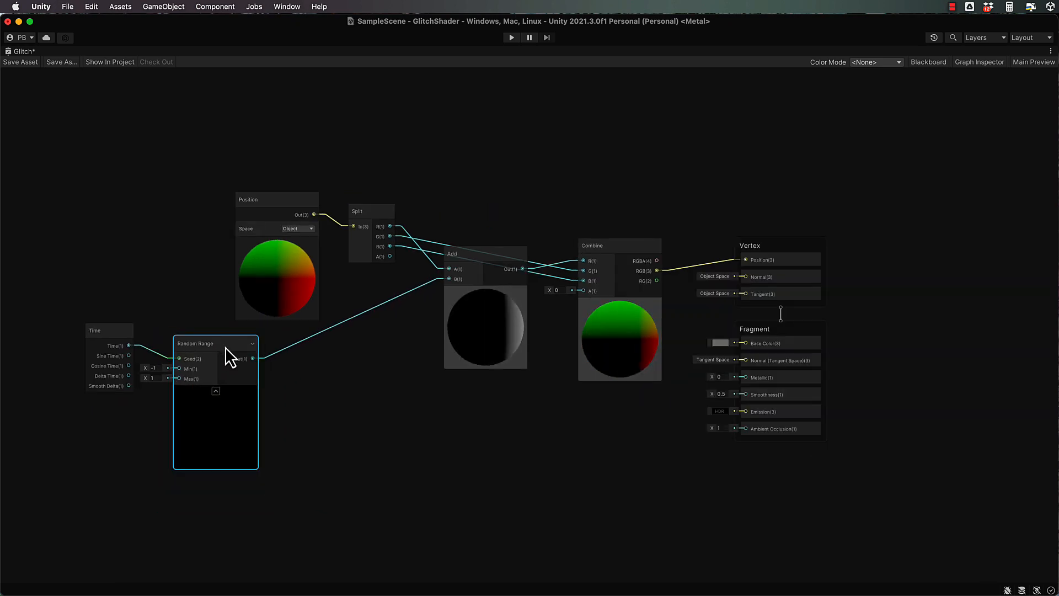
{"action": "scroll", "coordinate": [226, 347], "scroll_direction": "up", "scroll_amount": 3}
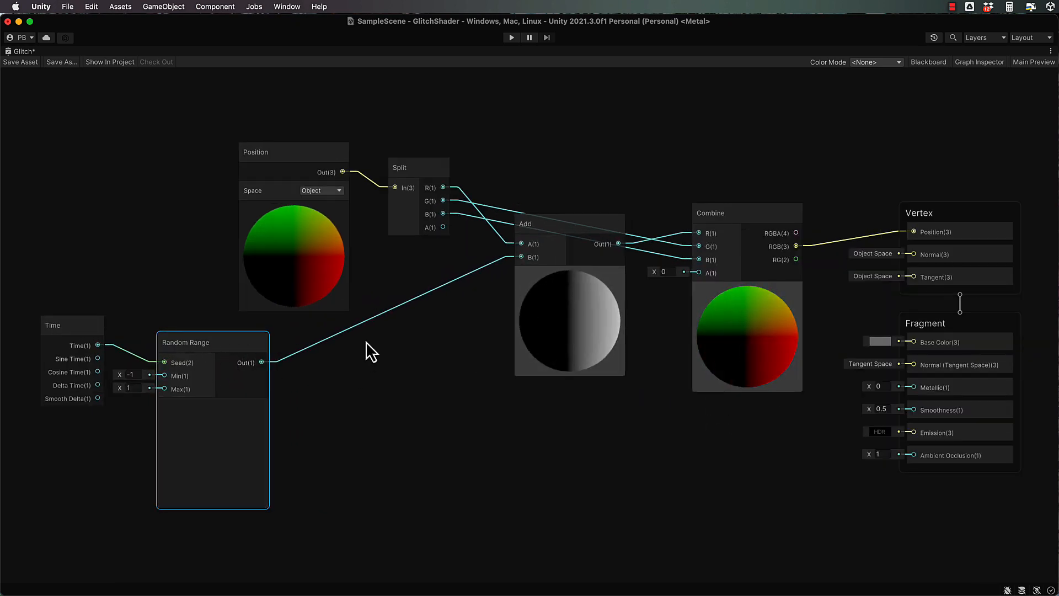
Step: Insert a Multiply node between Random Range's output and Add's B input in place of their direct connection, using Multiply's A input
{"action": "scroll", "coordinate": [372, 328], "scroll_direction": "down", "scroll_amount": 2}
{"action": "left_click", "coordinate": [372, 323]}
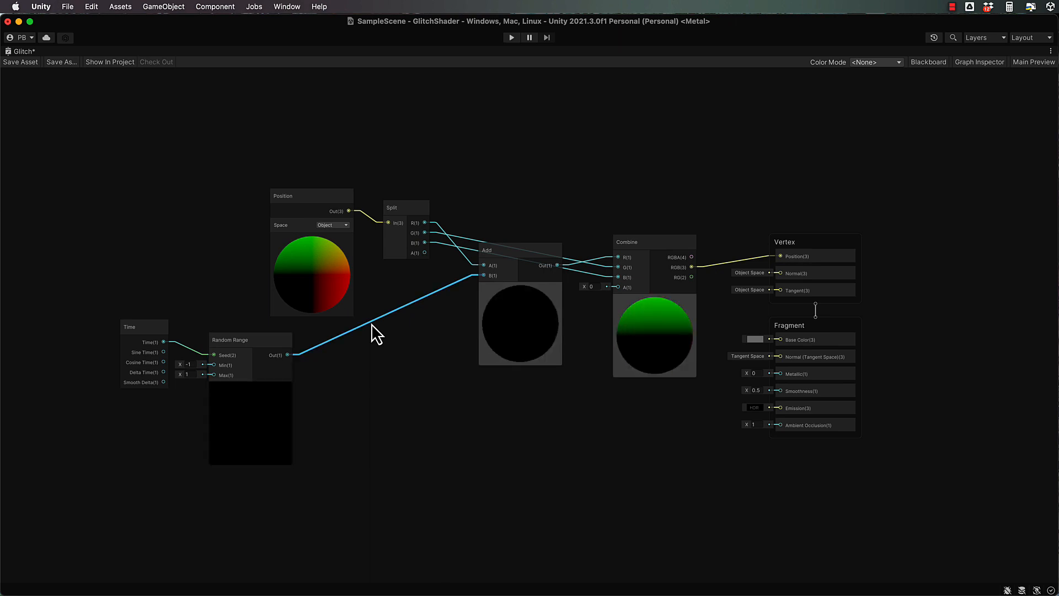
{"action": "key", "text": "BackSpace"}
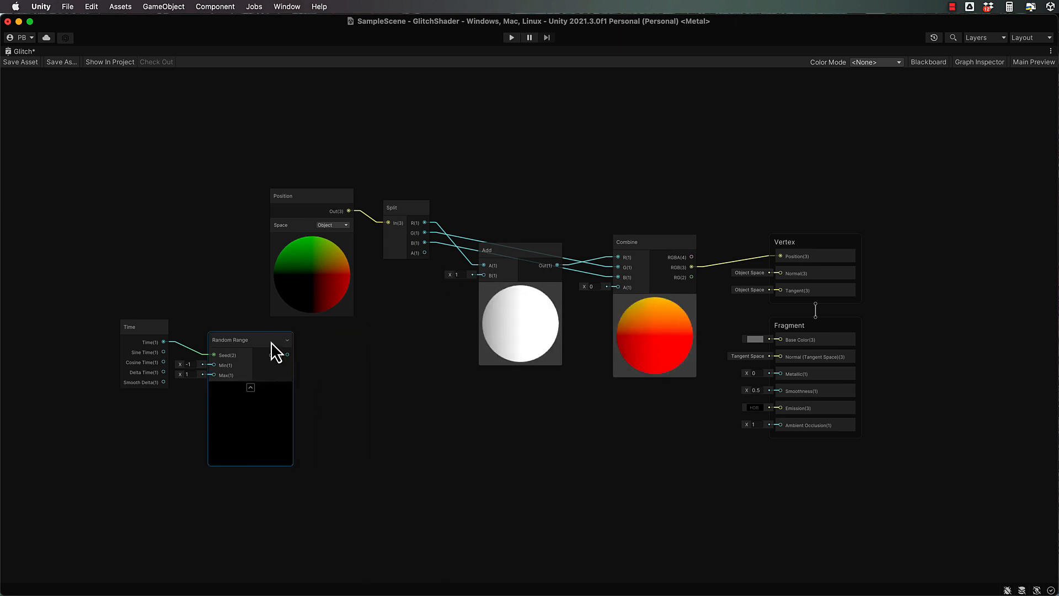
{"action": "left_click_drag", "start_coordinate": [287, 355], "coordinate": [348, 400]}
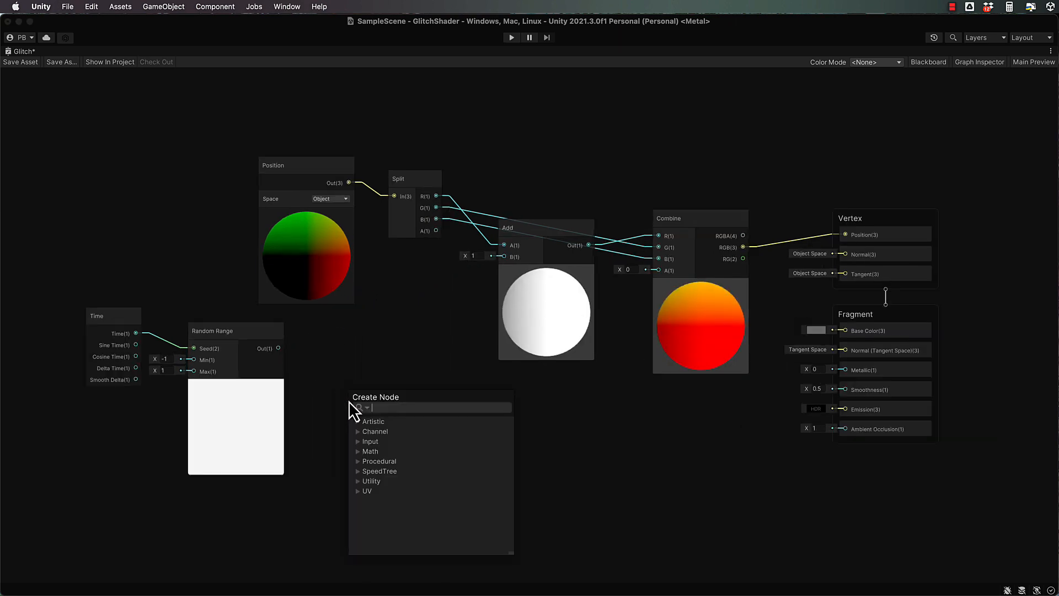
{"action": "type", "text": "mu"}
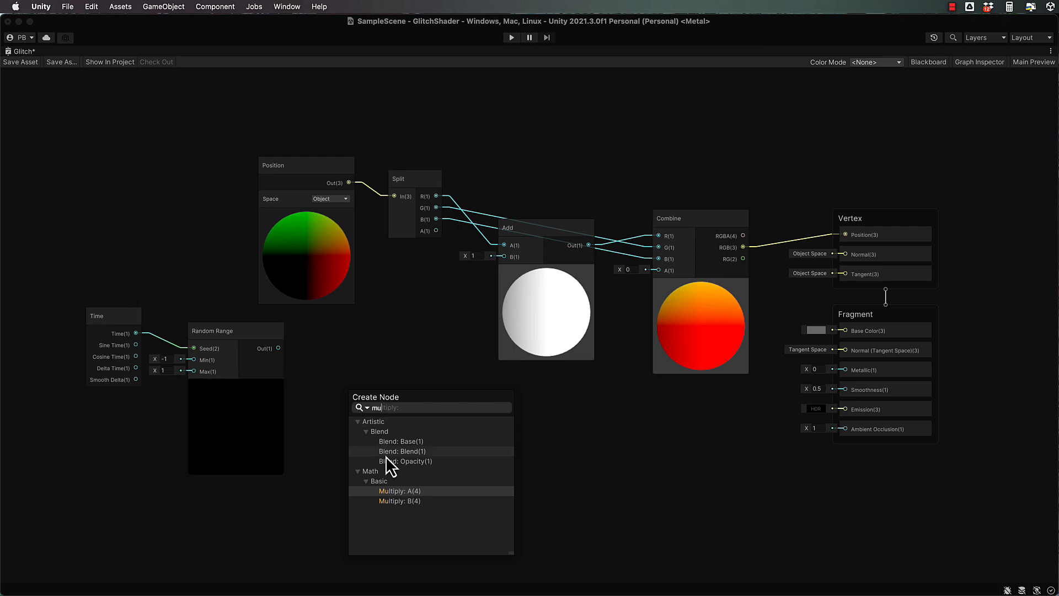
{"action": "left_click", "coordinate": [397, 491]}
{"action": "left_click_drag", "start_coordinate": [382, 389], "coordinate": [397, 367]}
{"action": "left_click_drag", "start_coordinate": [449, 391], "coordinate": [503, 257]}
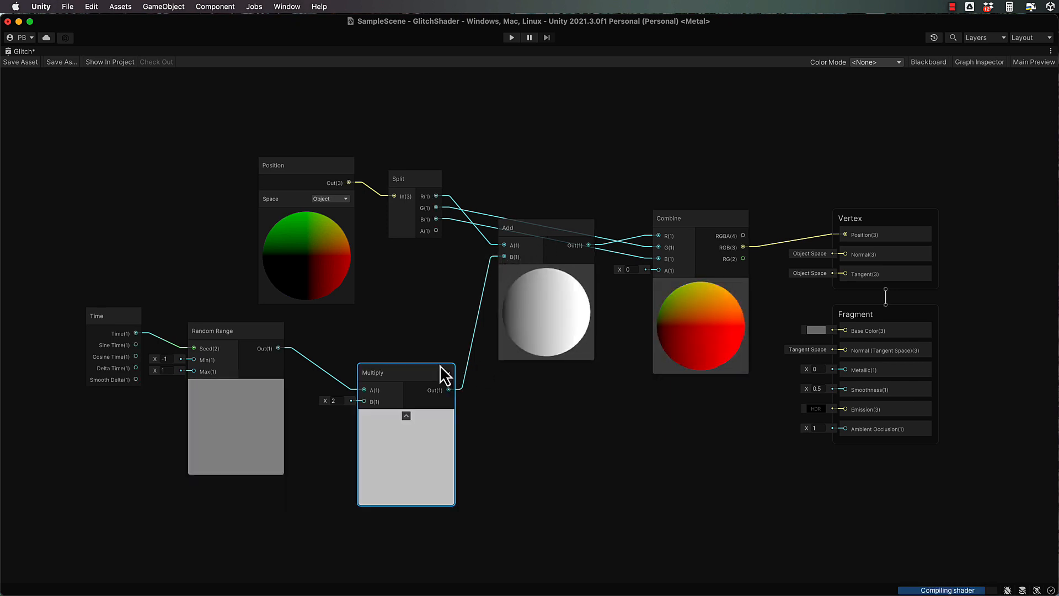
{"action": "left_click_drag", "start_coordinate": [416, 375], "coordinate": [426, 359]}
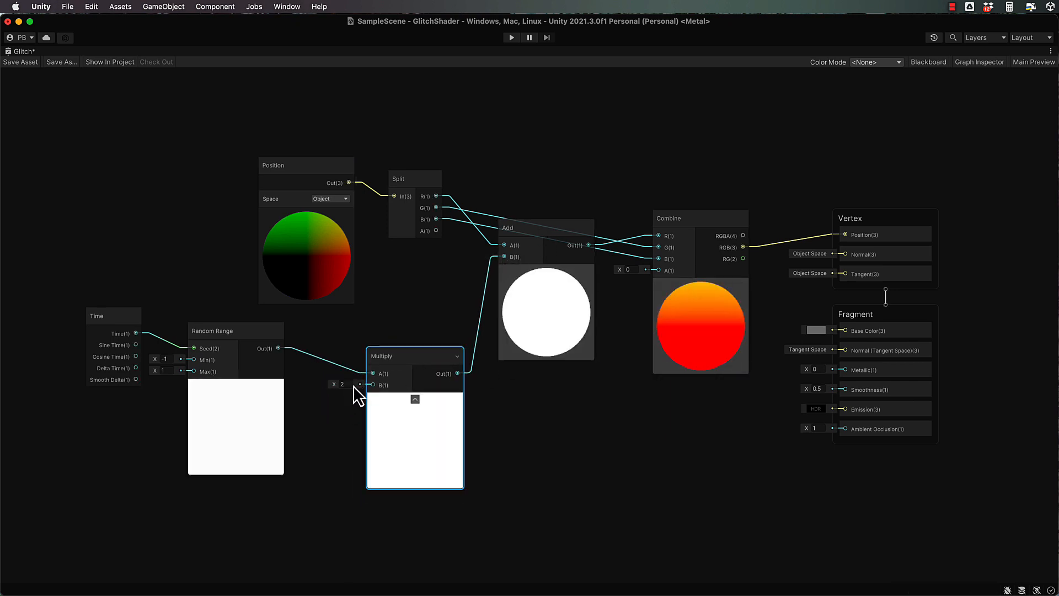
Step: Create a Simple Noise node feeding Multiply's B input and align it below the Random Range node
{"action": "middle_click_drag", "start_coordinate": [544, 438], "coordinate": [627, 295]}
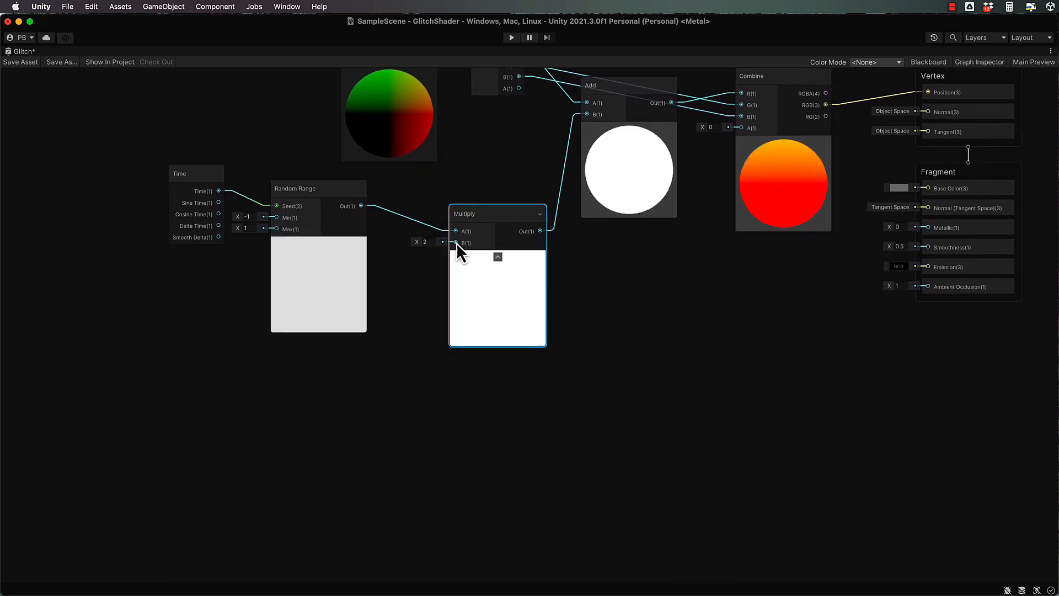
{"action": "left_click_drag", "start_coordinate": [455, 243], "coordinate": [314, 448]}
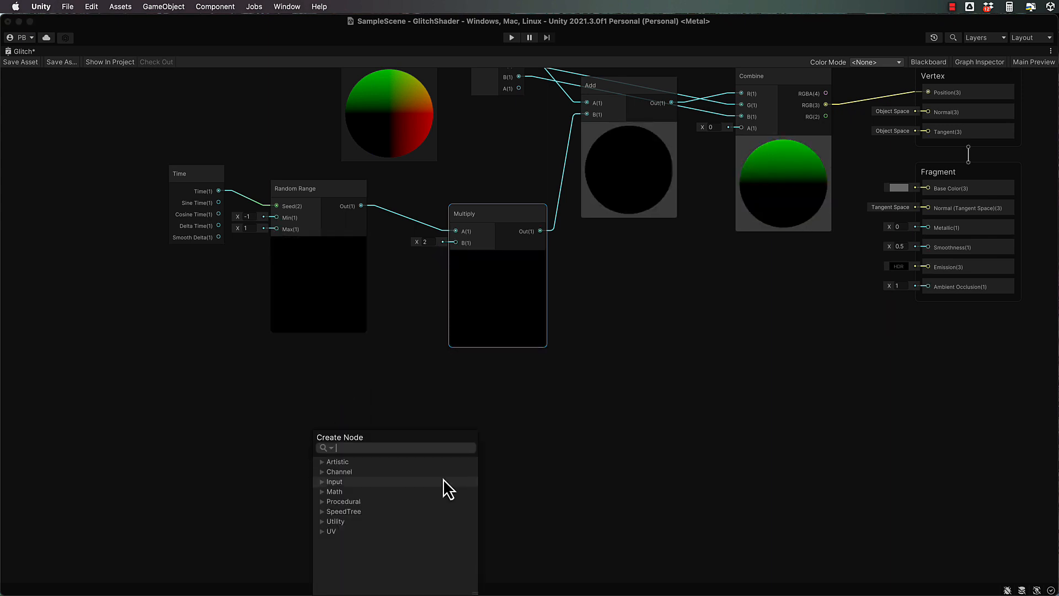
{"action": "type", "text": "sim"}
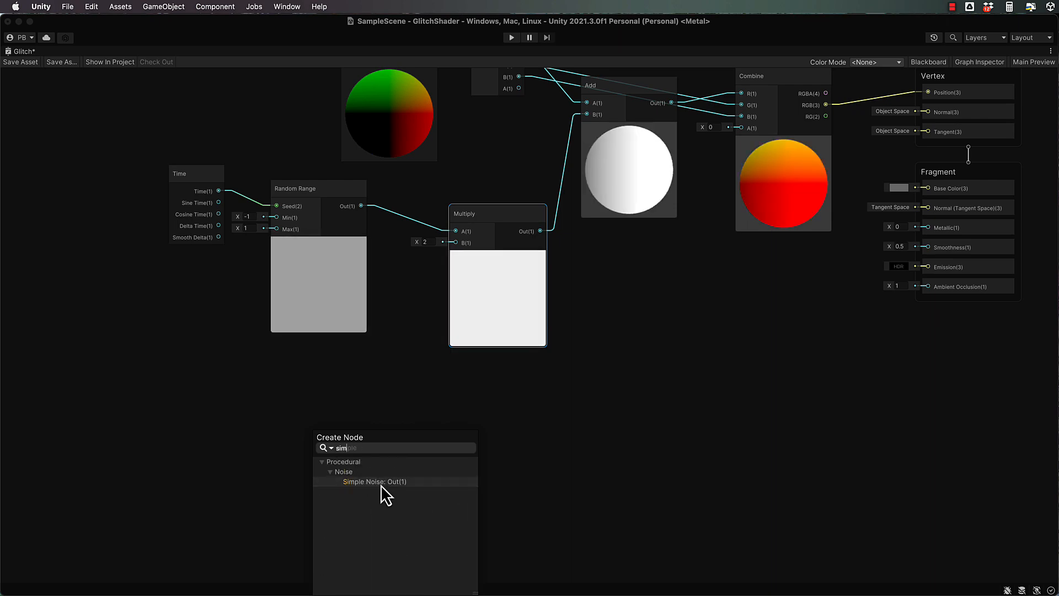
{"action": "left_click", "coordinate": [380, 483]}
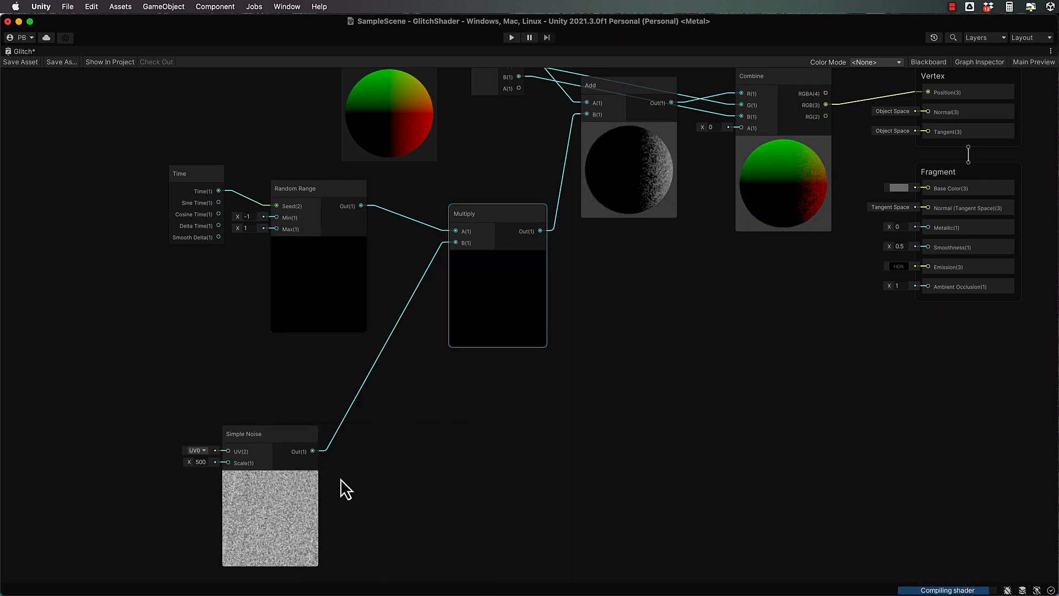
{"action": "left_click_drag", "start_coordinate": [287, 436], "coordinate": [328, 382]}
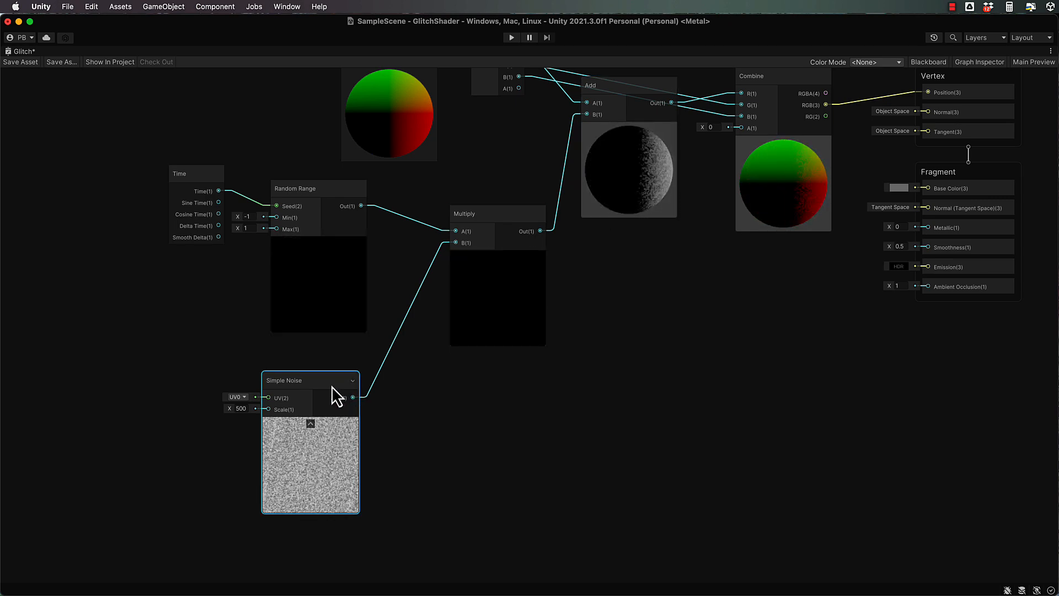
{"action": "left_click_drag", "start_coordinate": [317, 381], "coordinate": [326, 372]}
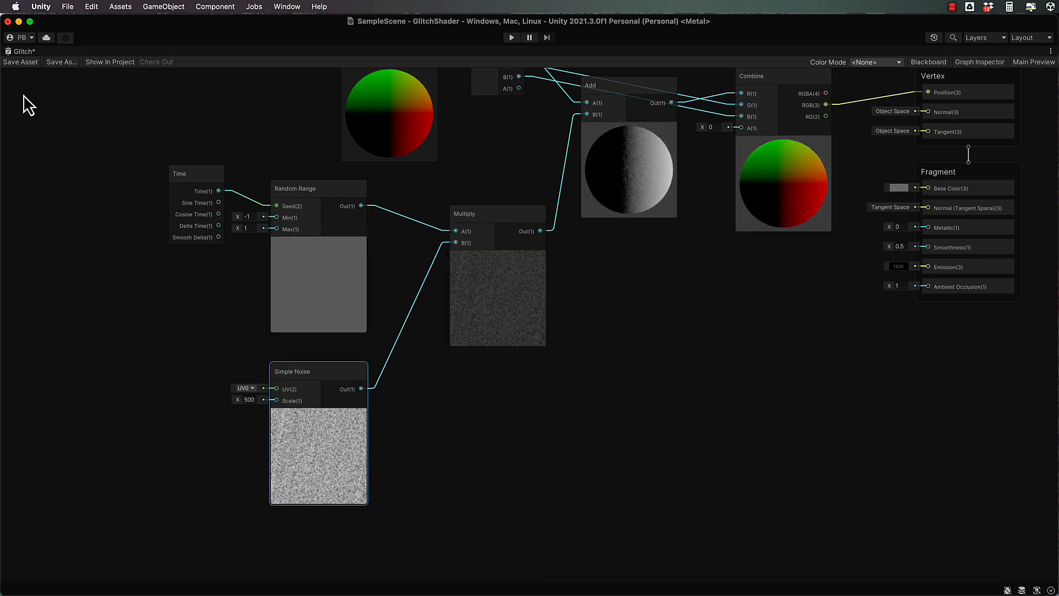
Step: Save the Glitch graph asset and restore the maximized graph editor to its docked layout beside the scene
{"action": "left_click", "coordinate": [25, 64]}
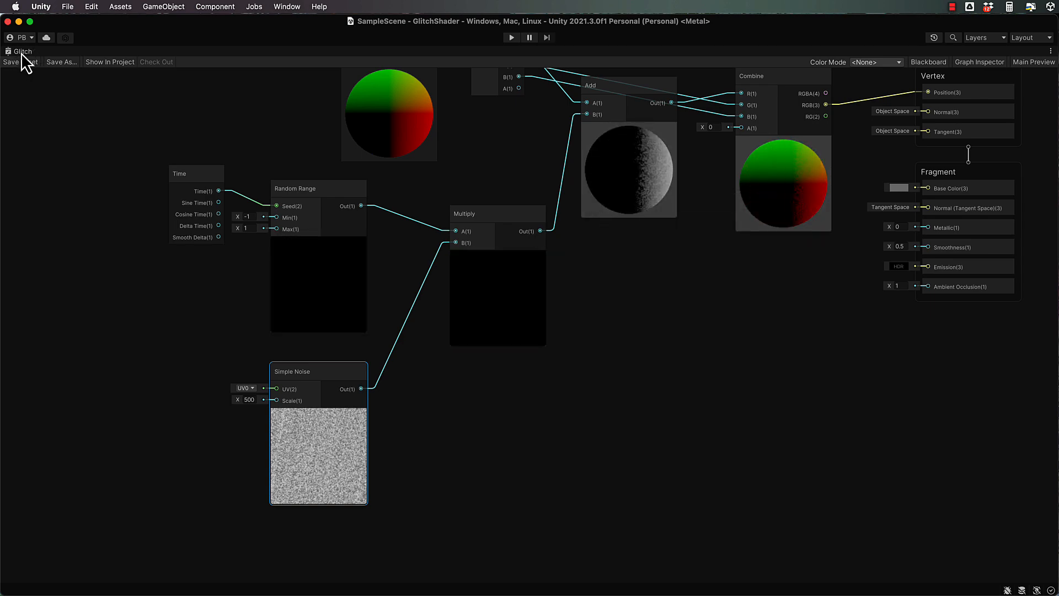
{"action": "double_click", "coordinate": [21, 52]}
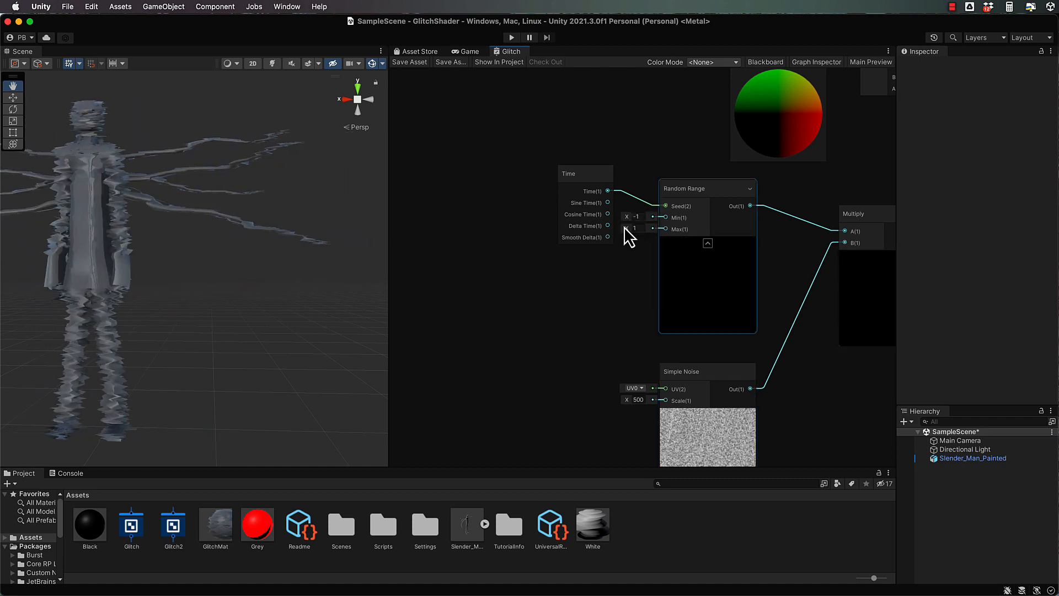
Step: Move the Simple Noise node up beneath Random Range, reduce its Scale to about 34.8, and save the graph asset
{"action": "left_click_drag", "start_coordinate": [719, 381], "coordinate": [720, 360]}
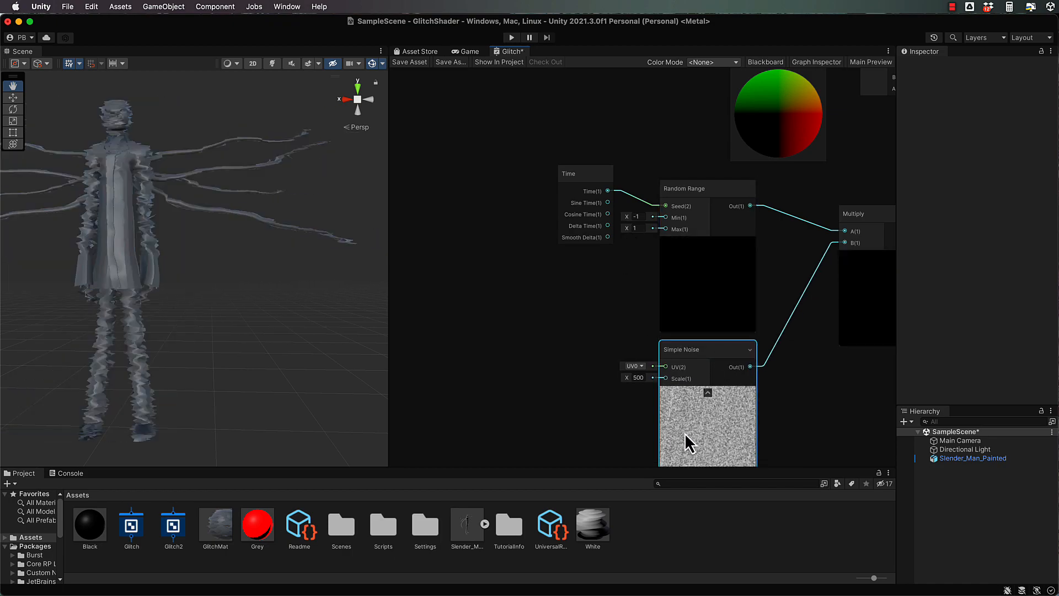
{"action": "left_click_drag", "start_coordinate": [625, 379], "coordinate": [600, 381]}
{"action": "left_click", "coordinate": [415, 62]}
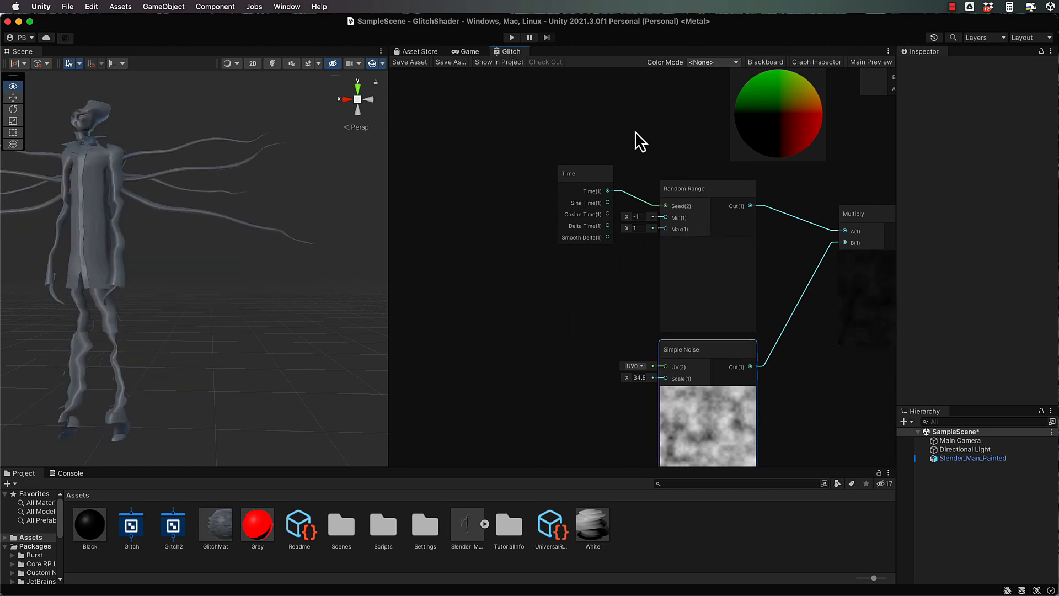
{"action": "middle_click_drag", "start_coordinate": [633, 139], "coordinate": [492, 128]}
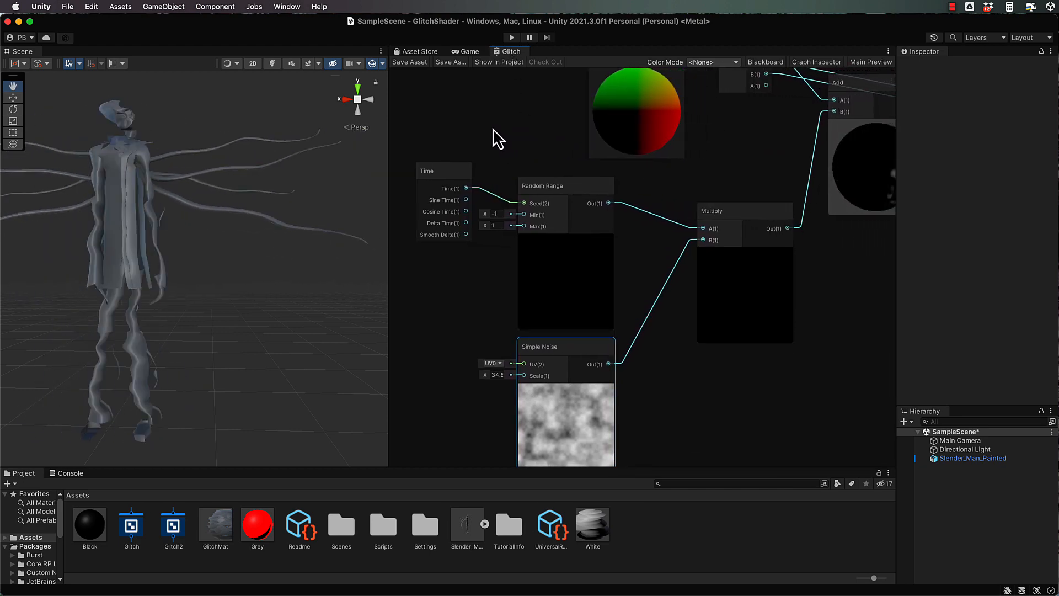